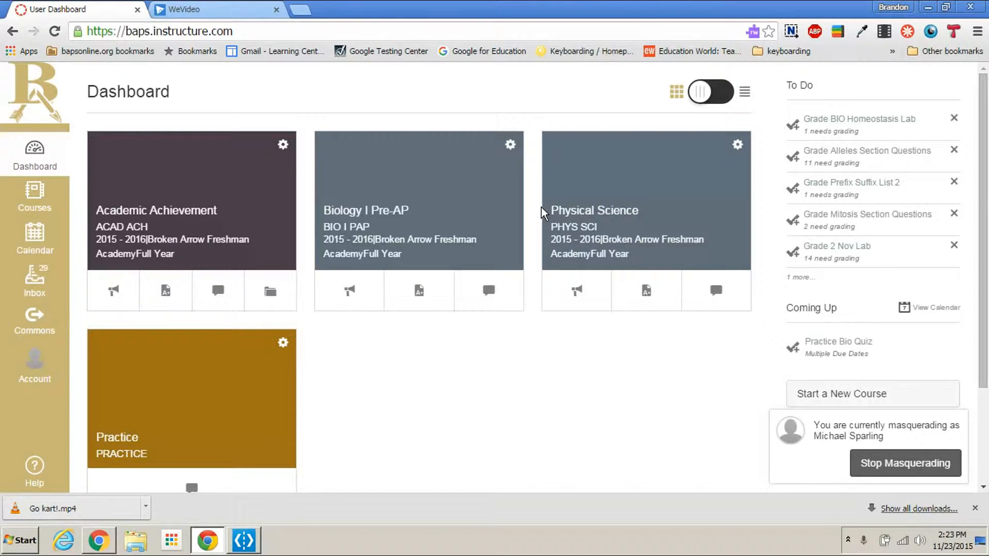
# Step: Start a new assignment in the Biology I Pre-AP course
pyautogui.click(471, 214)
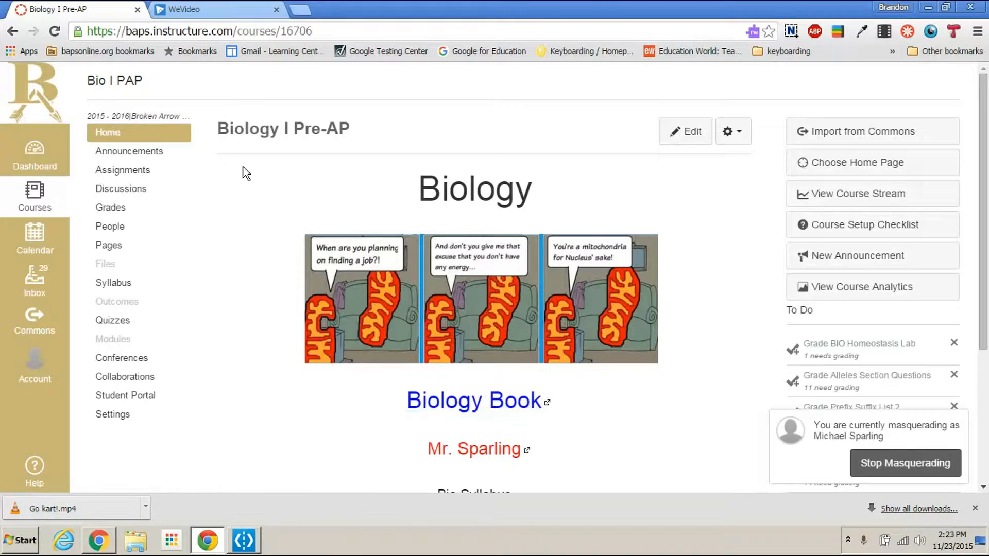
pyautogui.click(132, 174)
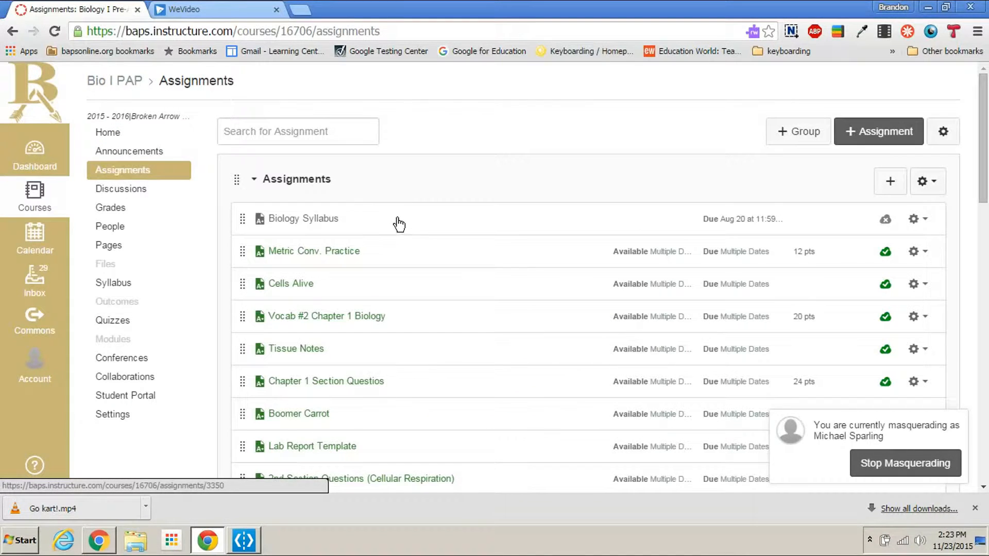
pyautogui.click(856, 128)
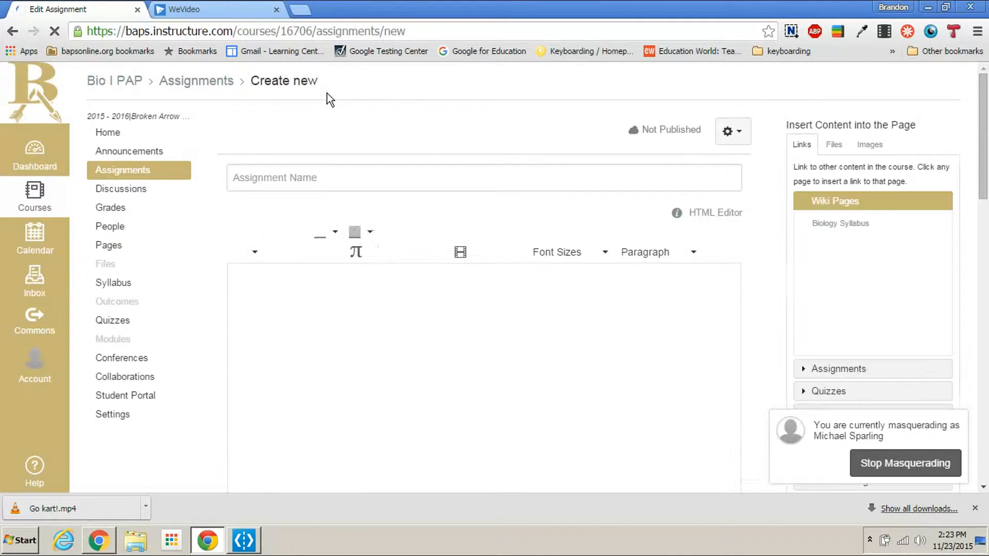
# Step: Name the assignment "Lab report" and enter "Google Doc" as its description
pyautogui.click(360, 177)
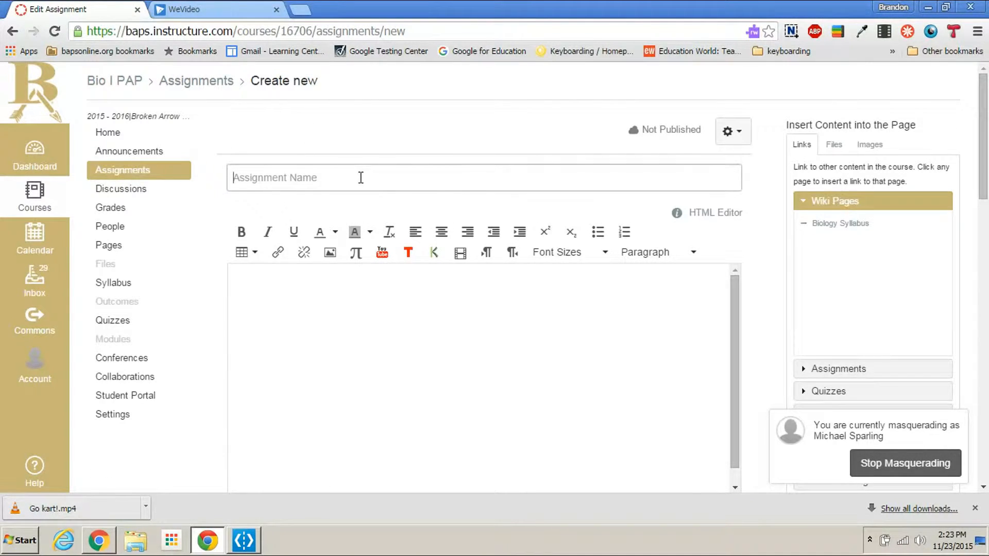
pyautogui.write('Lab report')
pyautogui.click(335, 302)
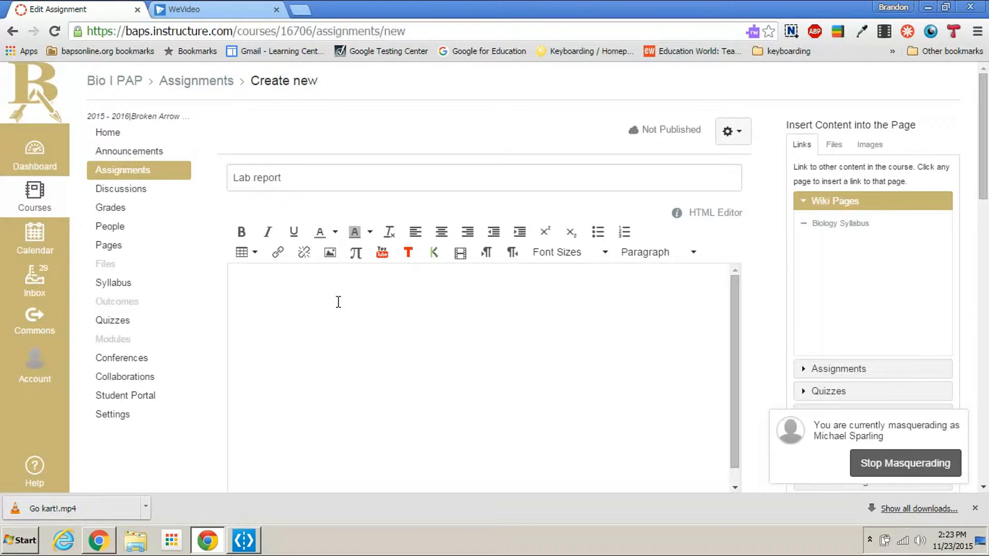
pyautogui.write('Google Doc')
pyautogui.click(278, 258)
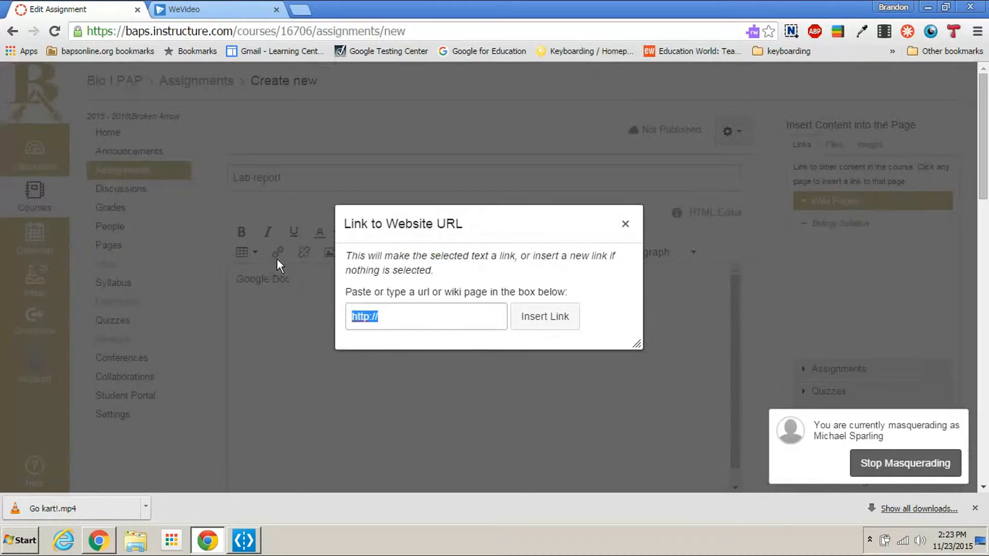
pyautogui.click(625, 223)
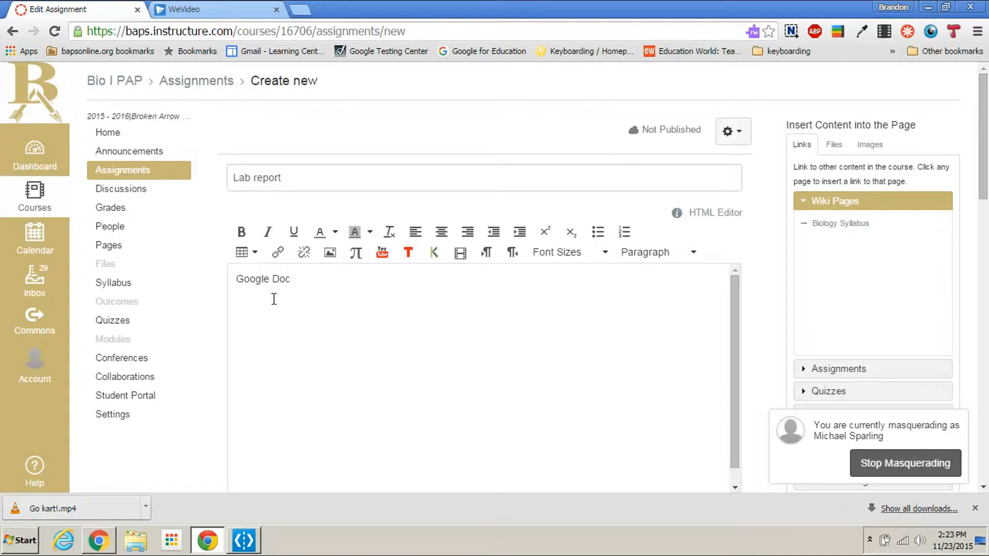
# Step: Set the assignment's points to 50
pyautogui.scroll(-7, 293, 294)
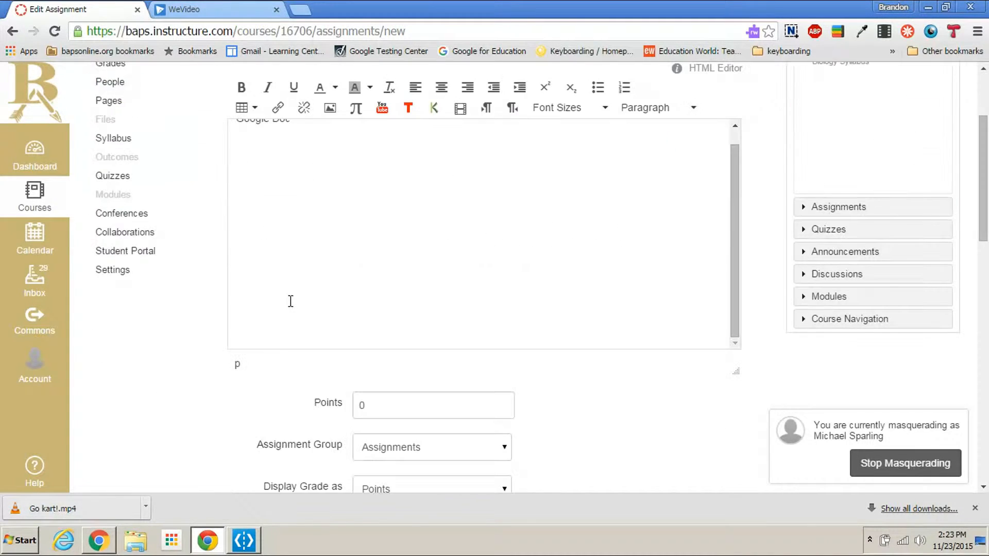
pyautogui.click(324, 192)
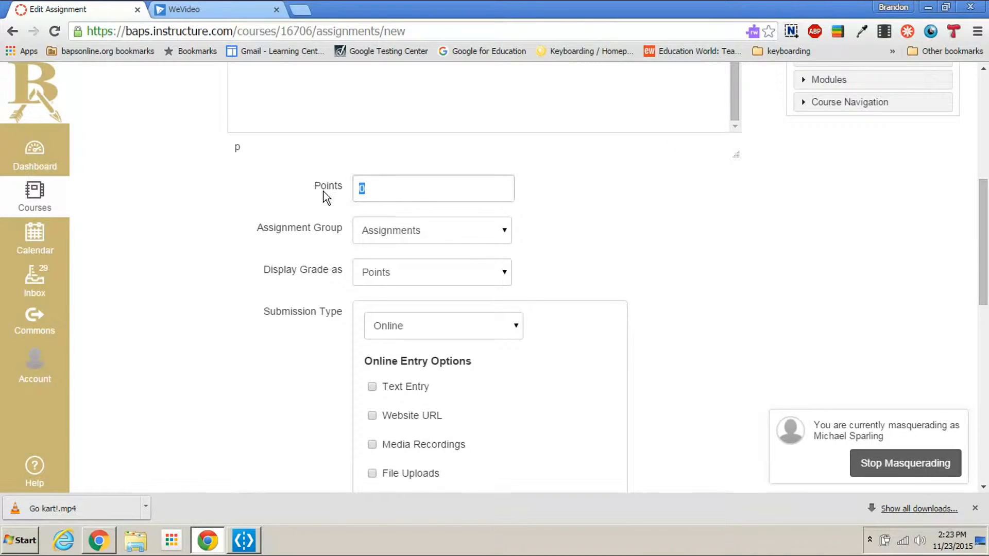
pyautogui.write('4')
pyautogui.press('BackSpace')
pyautogui.write('50')
# Step: Use the Online submission type for the assignment and allow File Uploads as the entry option
pyautogui.click(446, 324)
pyautogui.click(446, 323)
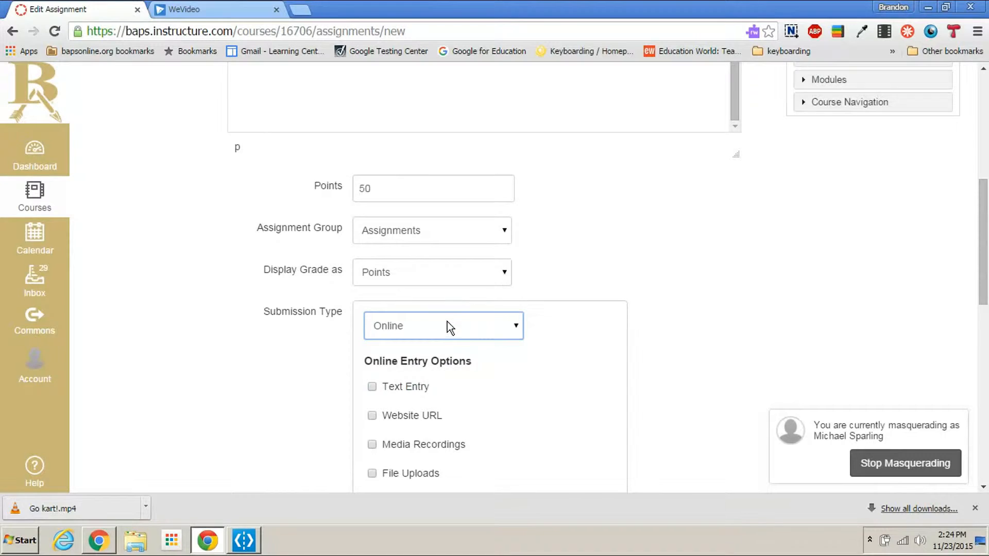
pyautogui.scroll(-3, 705, 305)
pyautogui.scroll(-2, 706, 305)
pyautogui.click(372, 258)
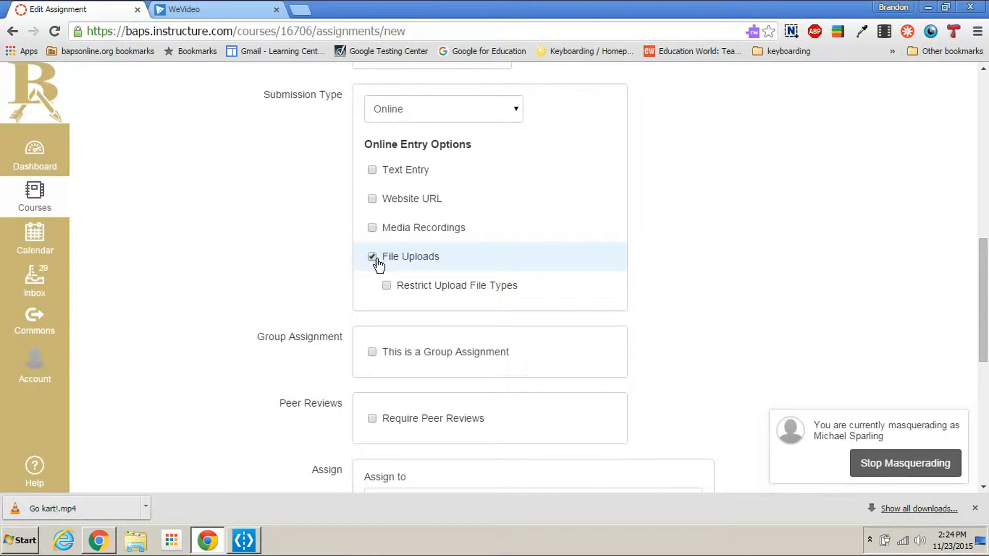
# Step: Set the assignment's due date to November 24, 2015 for everyone and save it without publishing
pyautogui.scroll(-2, 710, 265)
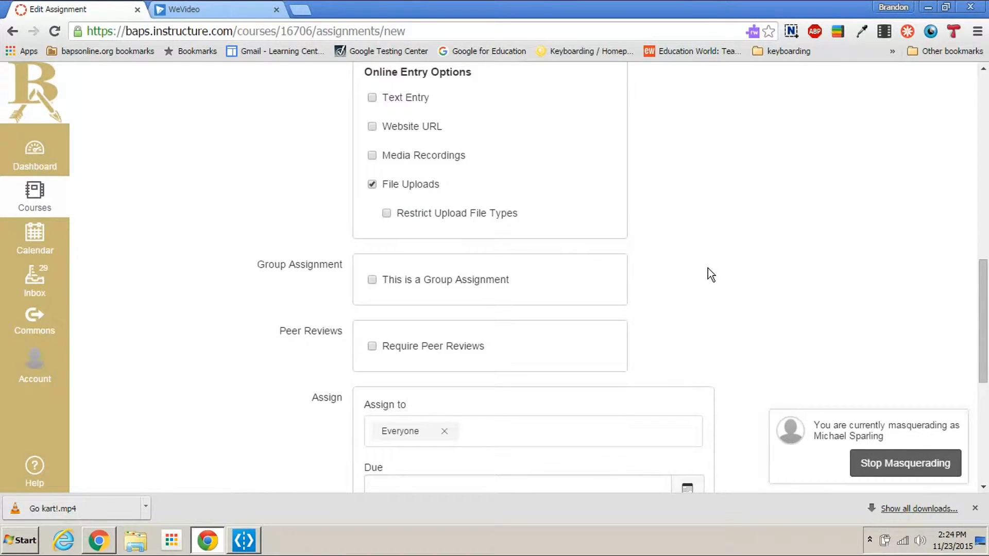
pyautogui.scroll(-3, 425, 325)
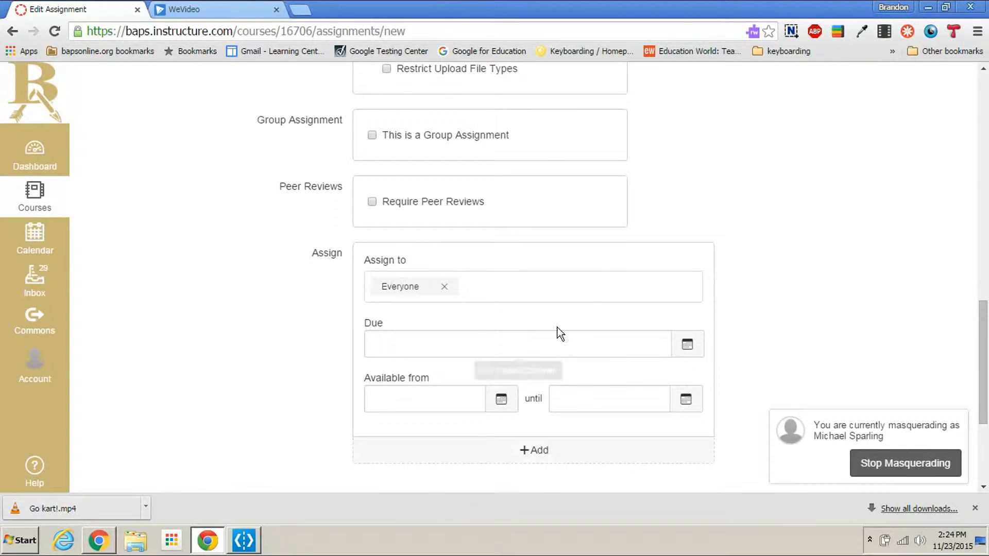
pyautogui.click(687, 345)
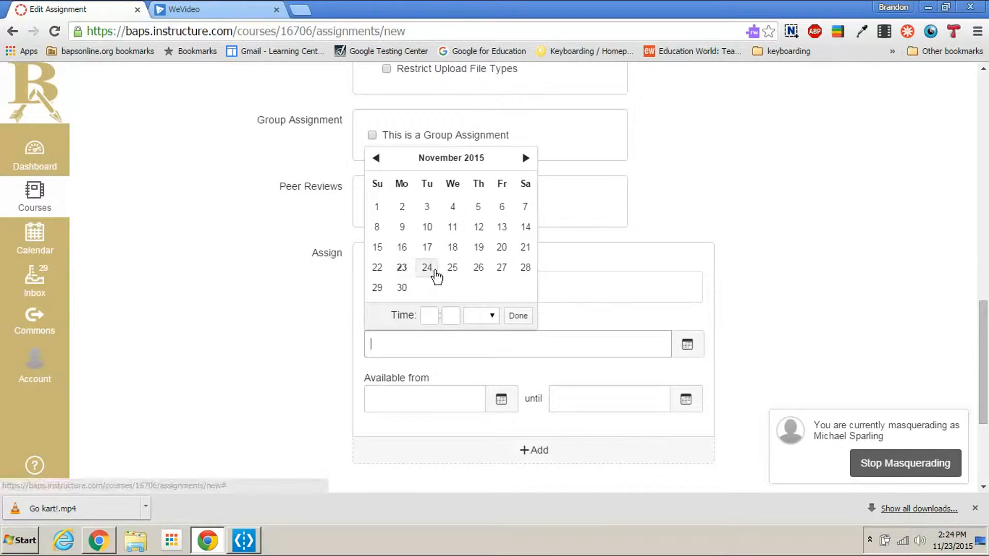
pyautogui.click(427, 267)
pyautogui.click(873, 331)
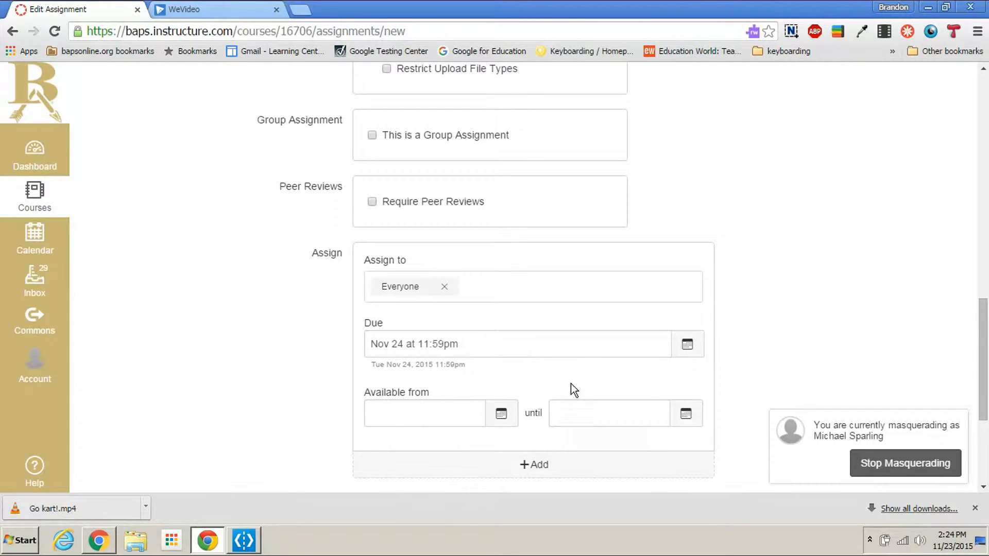
pyautogui.scroll(-4, 733, 311)
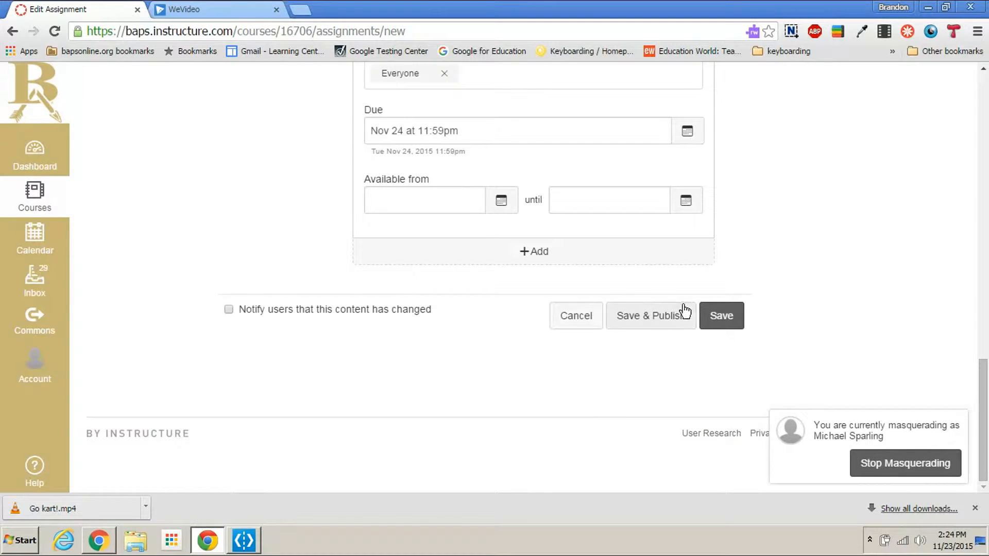
pyautogui.click(711, 318)
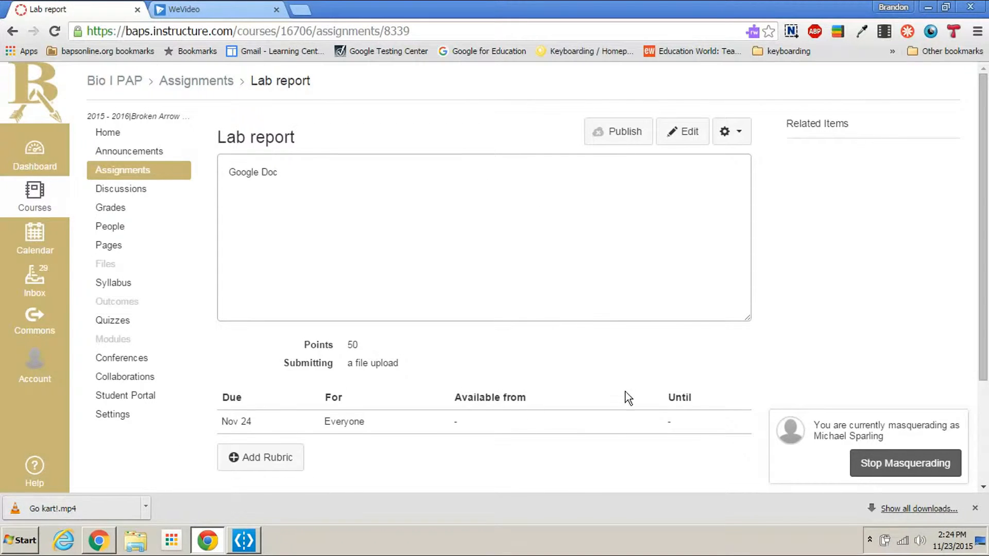
# Step: Add a rubric to the assignment and title it "Lab report"
pyautogui.scroll(-3, 537, 369)
pyautogui.scroll(3, 533, 371)
pyautogui.click(283, 464)
pyautogui.scroll(-5, 604, 350)
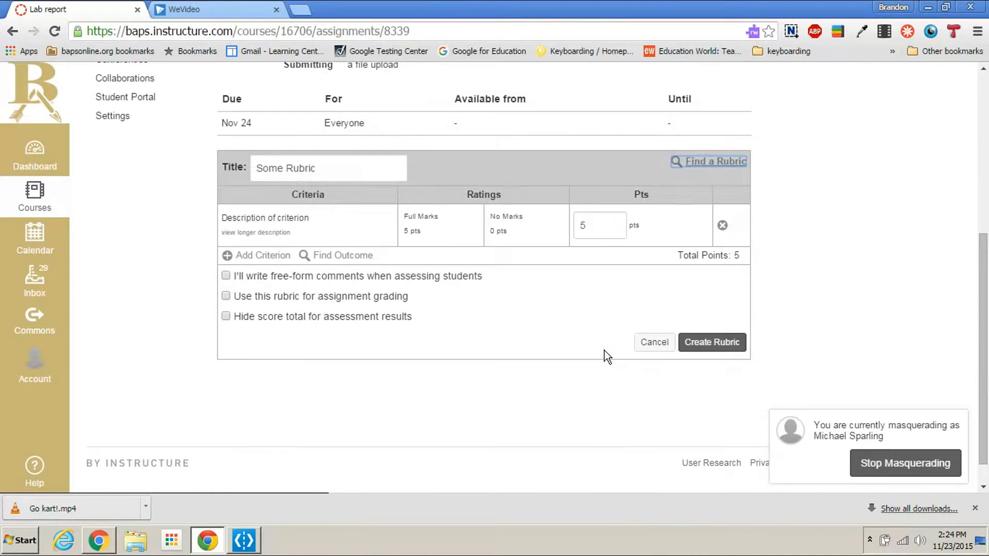
pyautogui.moveTo(328, 167); pyautogui.dragTo(230, 169)
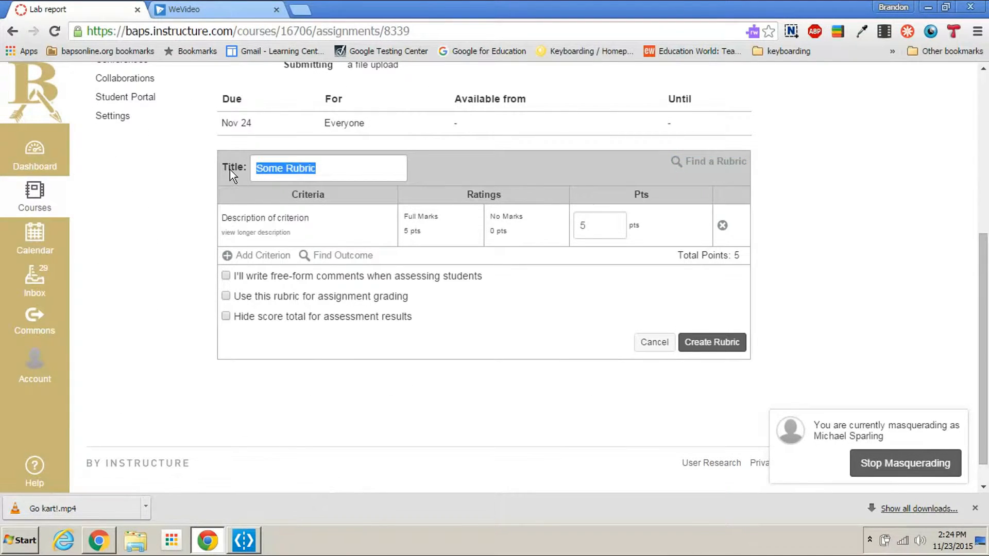
pyautogui.write('La')
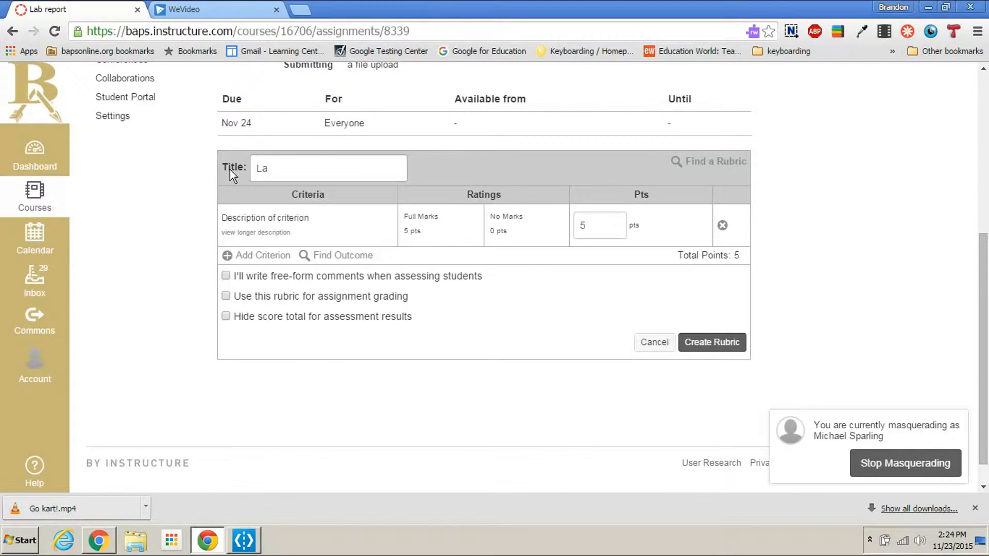
pyautogui.write('b report')
# Step: Describe the rubric's first criterion as "Wrote 3 sentences in the introduction"
pyautogui.click(276, 214)
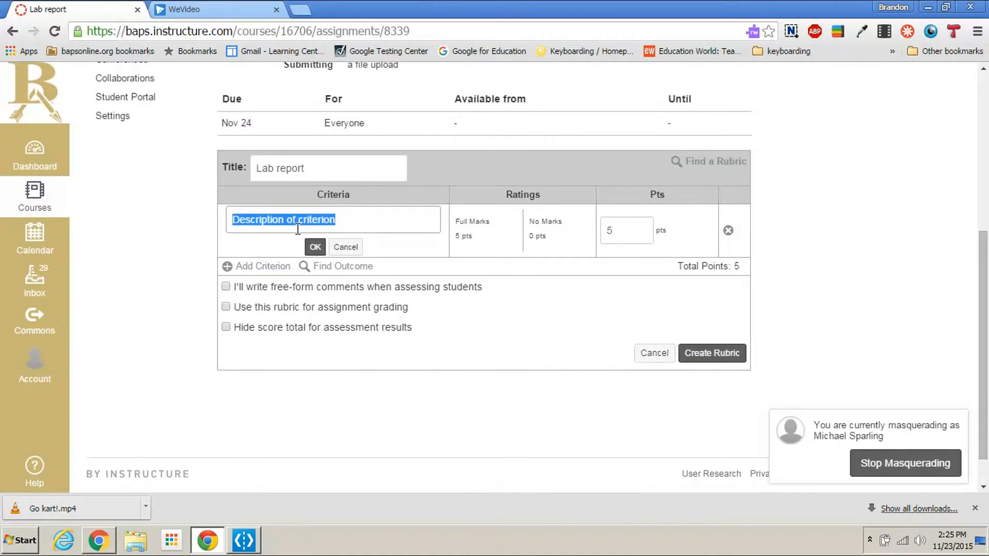
pyautogui.write('Wrot')
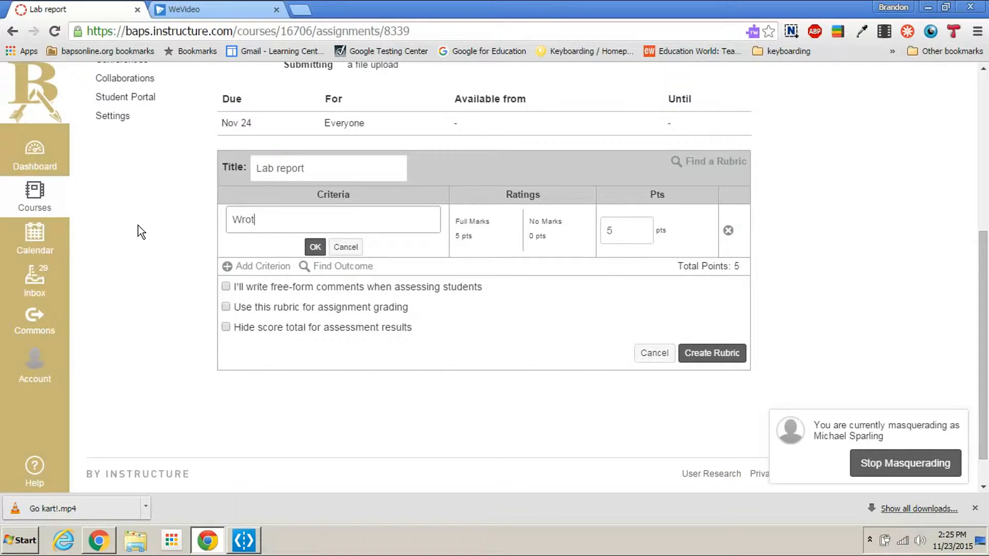
pyautogui.write('e 3 sentences in teh')
pyautogui.press('BackSpace')
pyautogui.press('BackSpace')
pyautogui.press('BackSpace')
pyautogui.write('he introduction')
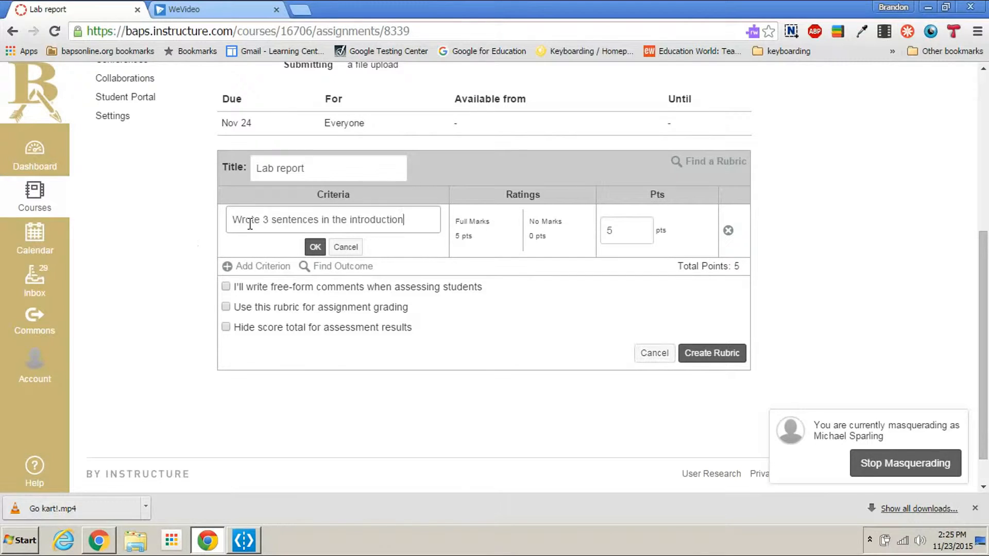
pyautogui.click(313, 247)
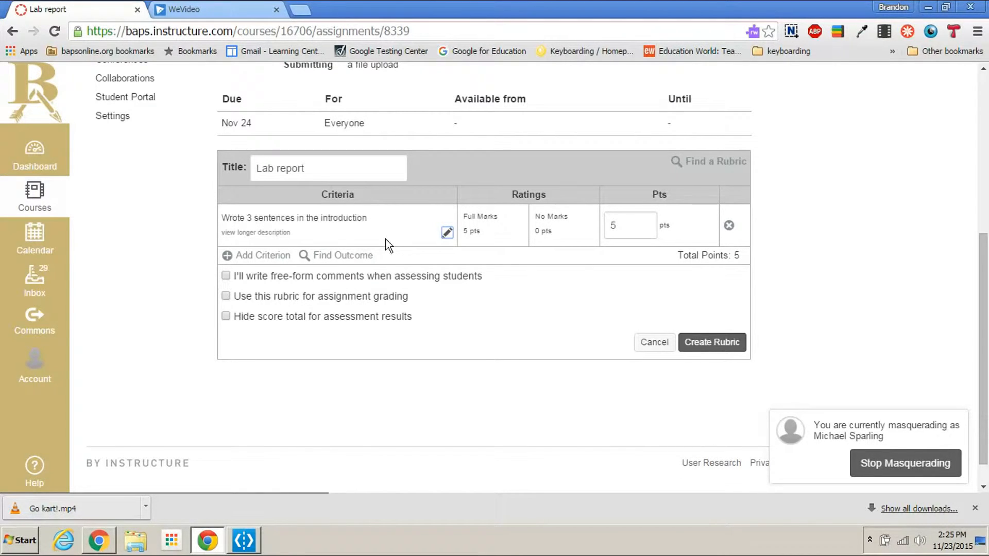
# Step: Rename the criterion's Full Marks rating to "3 sentences" and its No Marks rating to "1 sentence"
pyautogui.click(492, 216)
pyautogui.write('3')
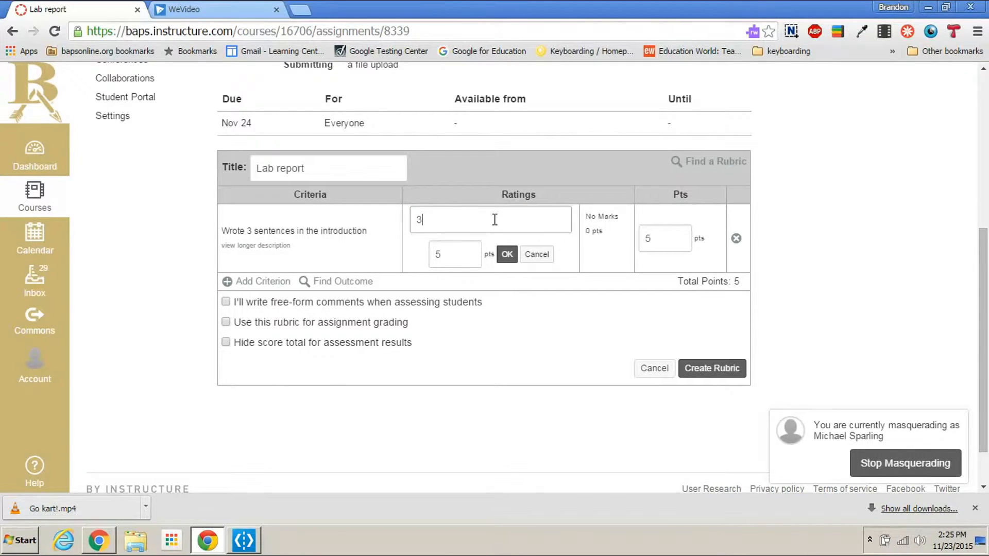
pyautogui.write(' sentences')
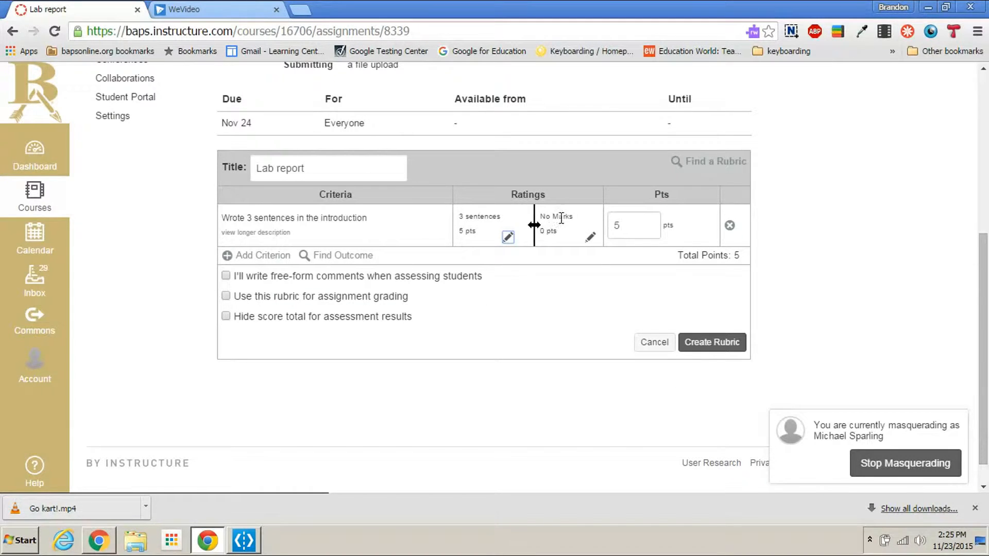
pyautogui.click(558, 221)
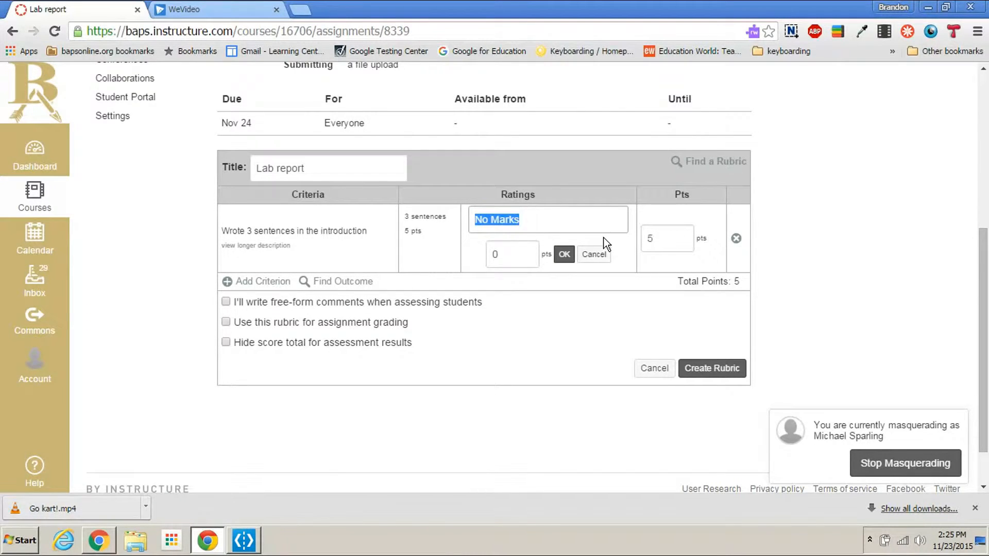
pyautogui.write('1 sentence')
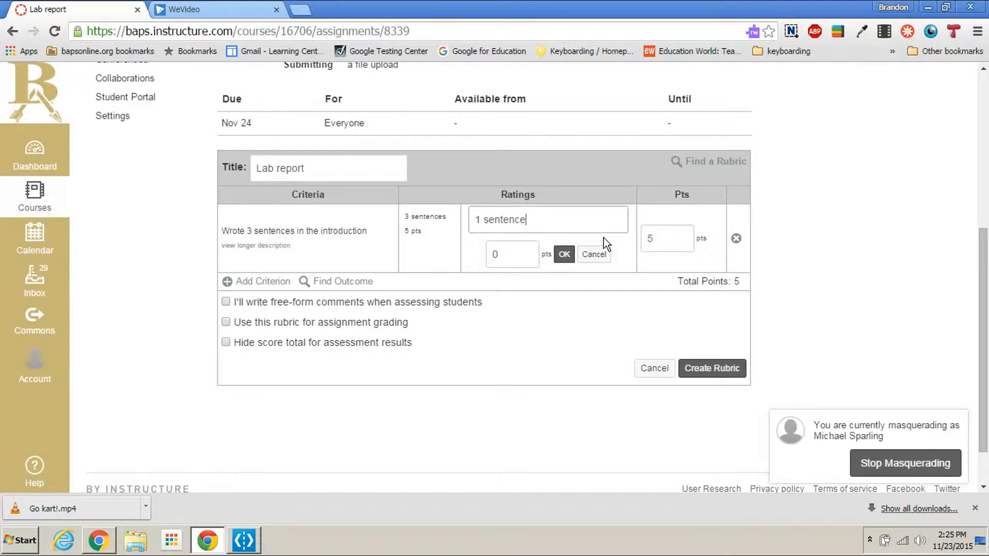
pyautogui.click(564, 254)
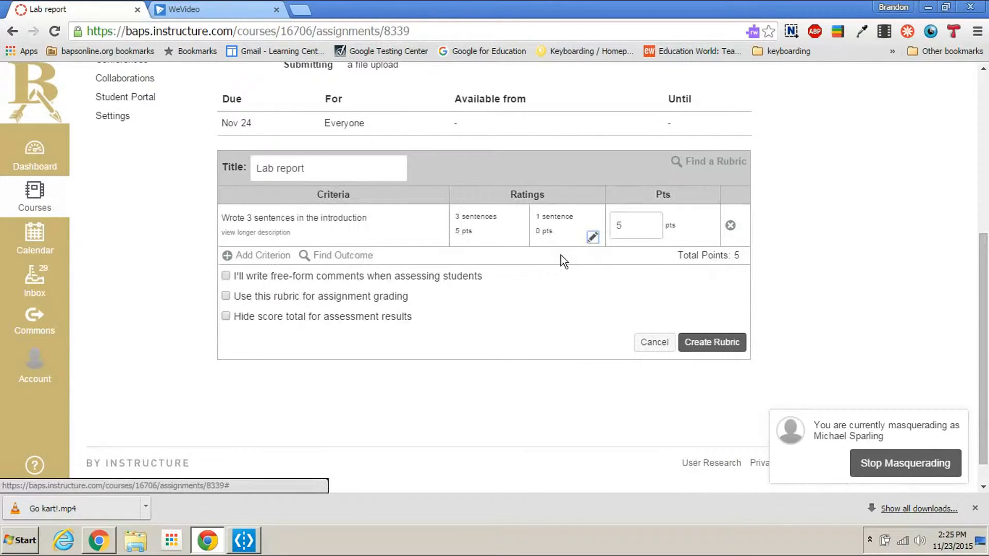
# Step: Insert a rating between the two existing ratings and describe it as "2 sentences"
pyautogui.click(527, 228)
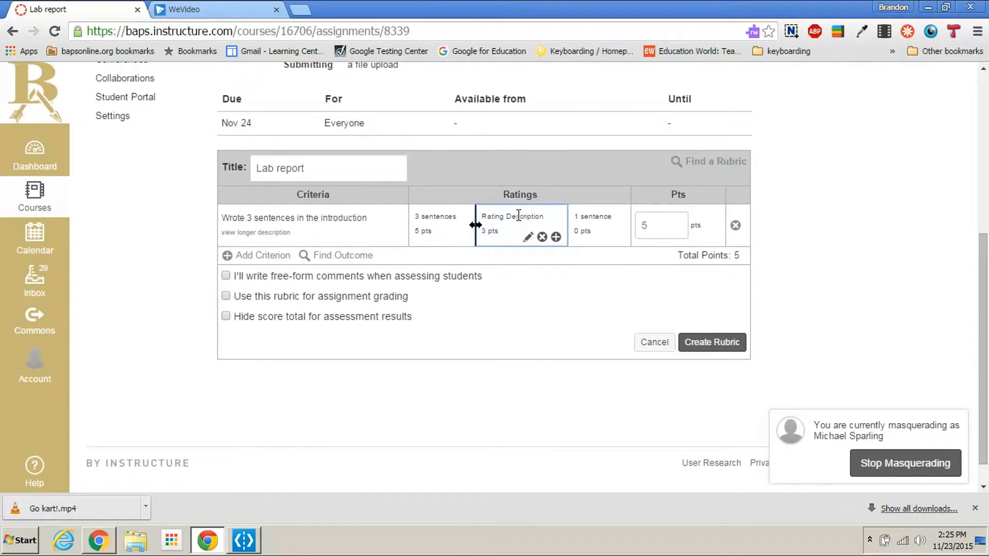
pyautogui.click(519, 219)
pyautogui.write('2')
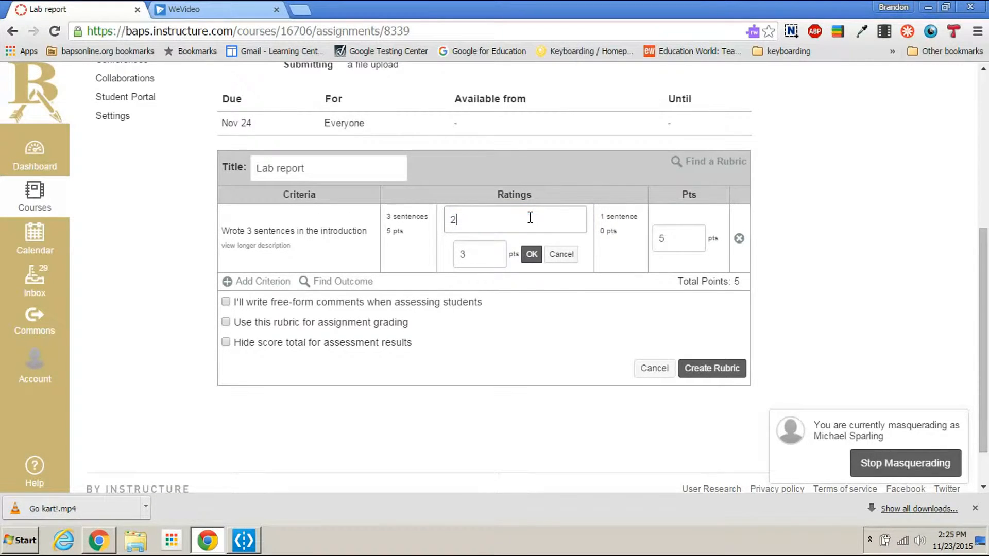
pyautogui.write(' sentences')
pyautogui.click(531, 254)
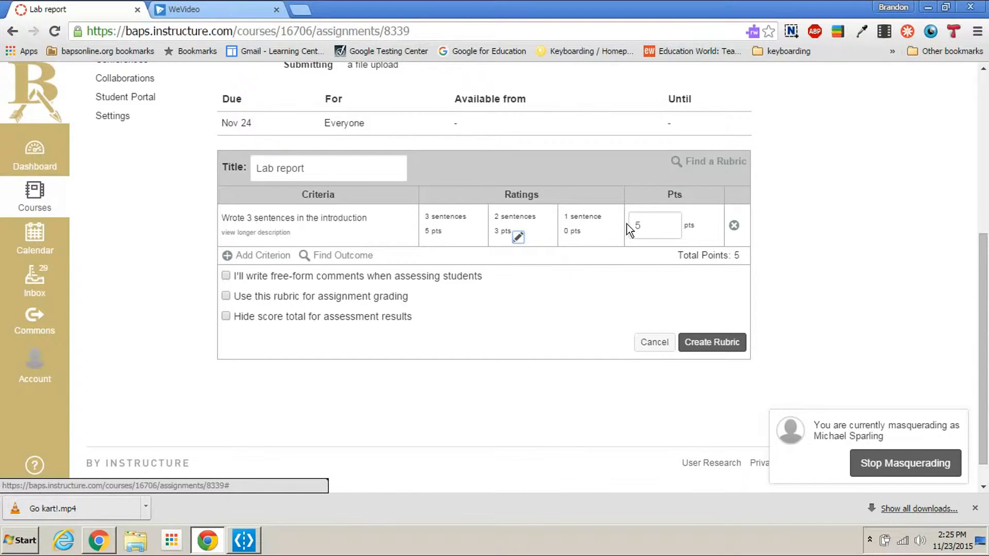
# Step: Insert another rating between the "2 sentences" and zero-point ratings and describe it as "1 sentence"
pyautogui.click(558, 227)
pyautogui.click(564, 216)
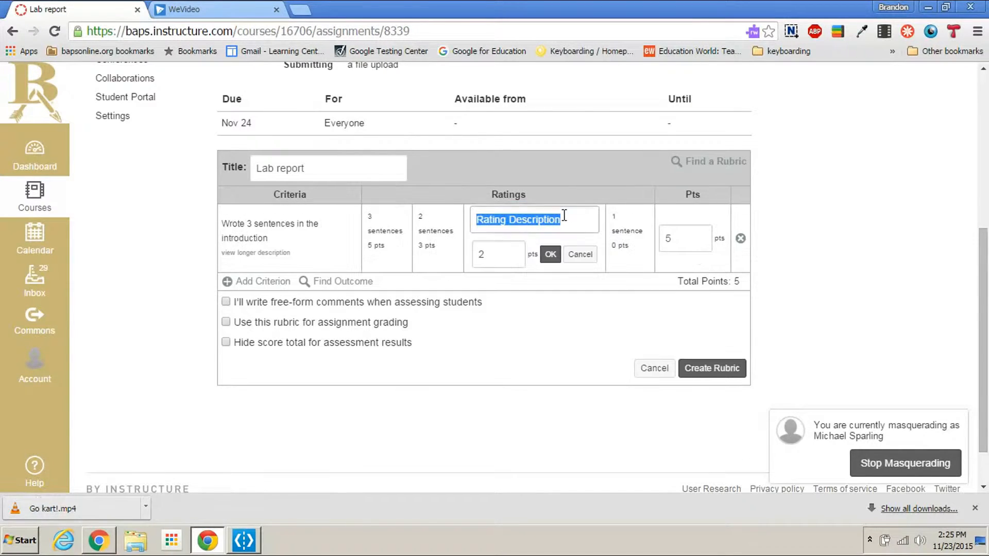
pyautogui.write('1 sentence')
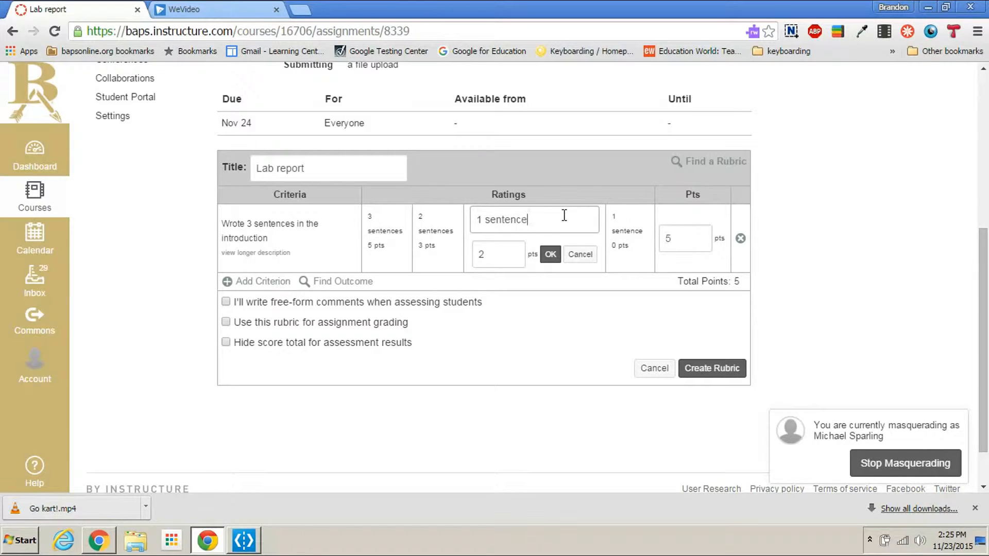
pyautogui.click(550, 254)
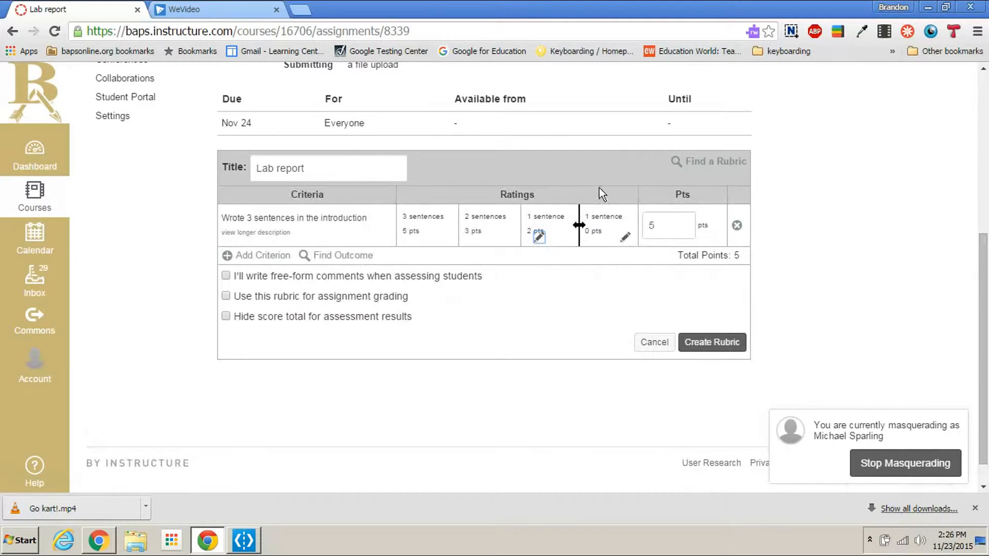
# Step: Change the description of the criterion's zero-point rating to "0 sentence"
pyautogui.click(602, 212)
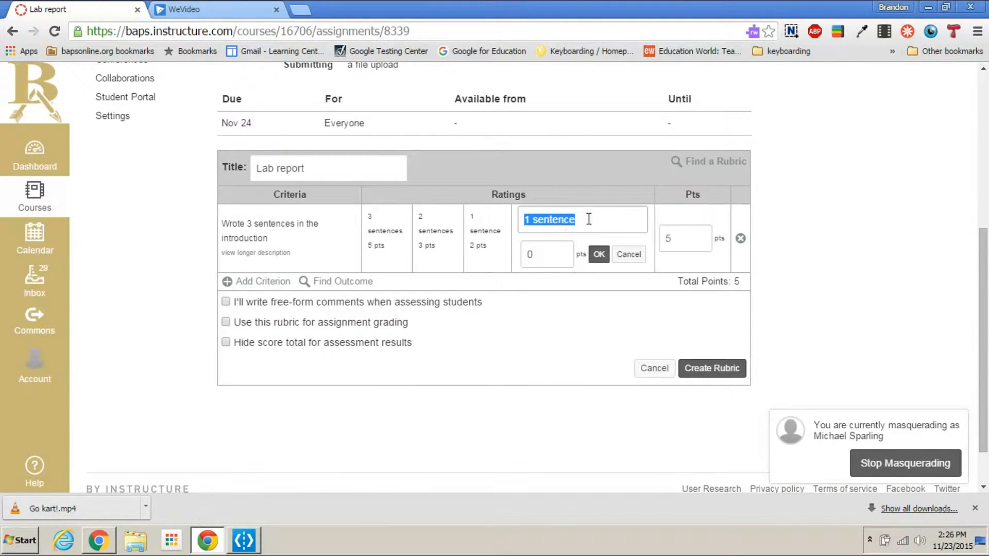
pyautogui.click(531, 221)
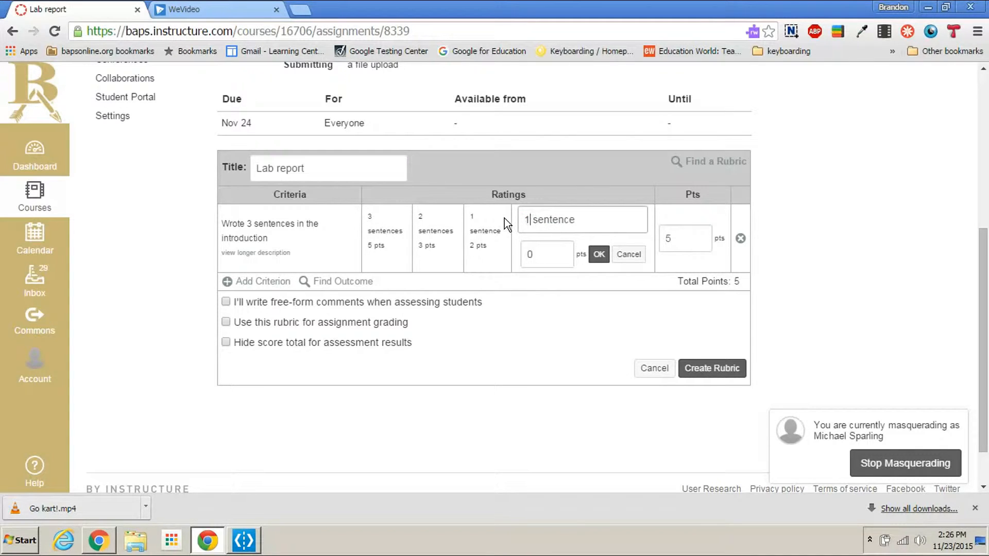
pyautogui.press('BackSpace')
pyautogui.write('0')
pyautogui.click(598, 254)
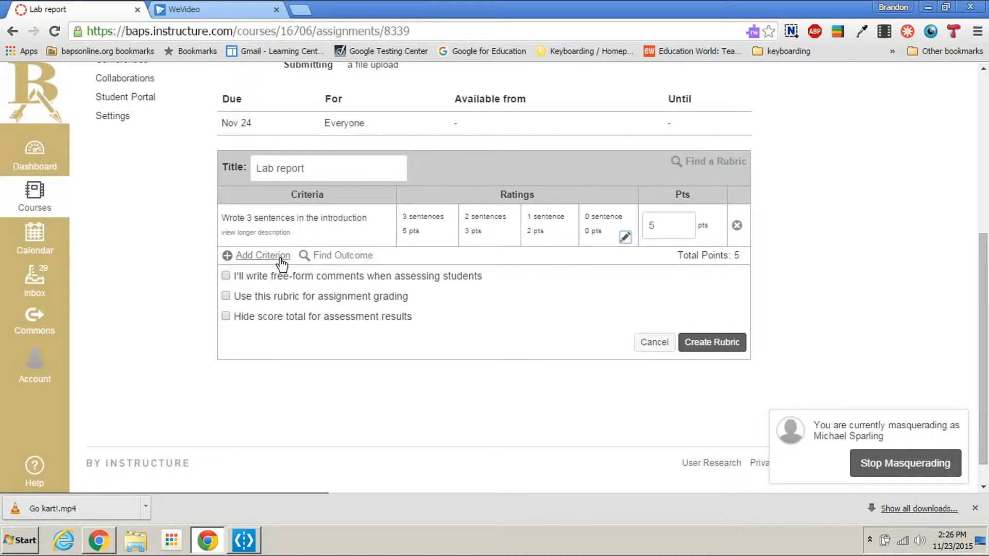
# Step: Try out a second criterion and the option to use the rubric for assignment grading, and discard the rubric
pyautogui.click(263, 256)
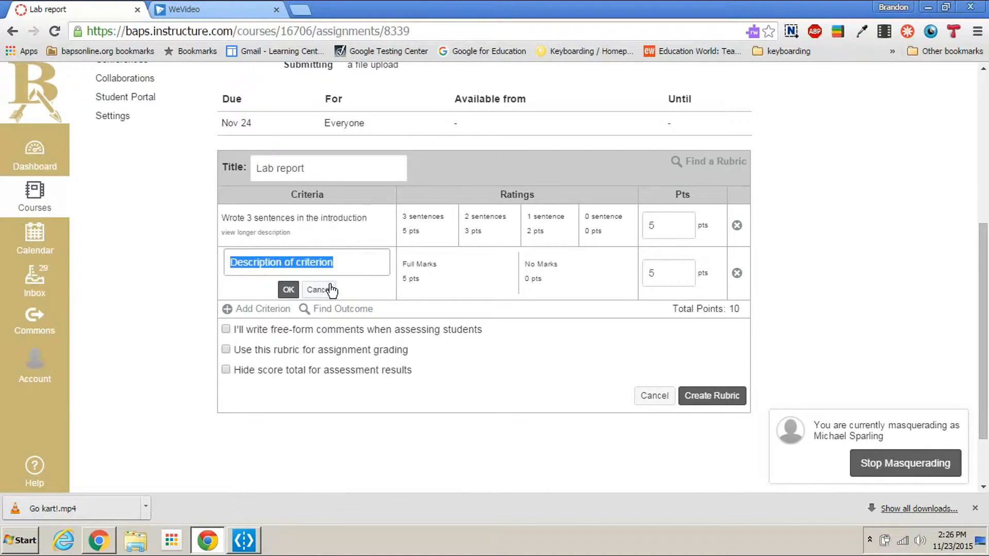
pyautogui.moveTo(430, 276)
pyautogui.click(234, 351)
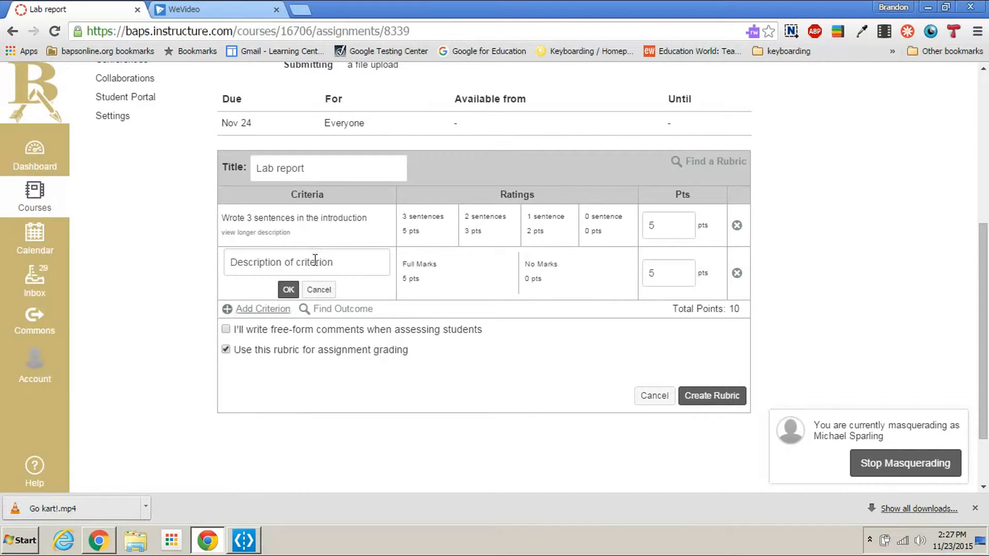
pyautogui.click(227, 350)
pyautogui.click(227, 350)
pyautogui.click(652, 396)
# Step: Open the "BIO Homeostasis Lab" assignment from the course's Imported Assignments group
pyautogui.click(128, 165)
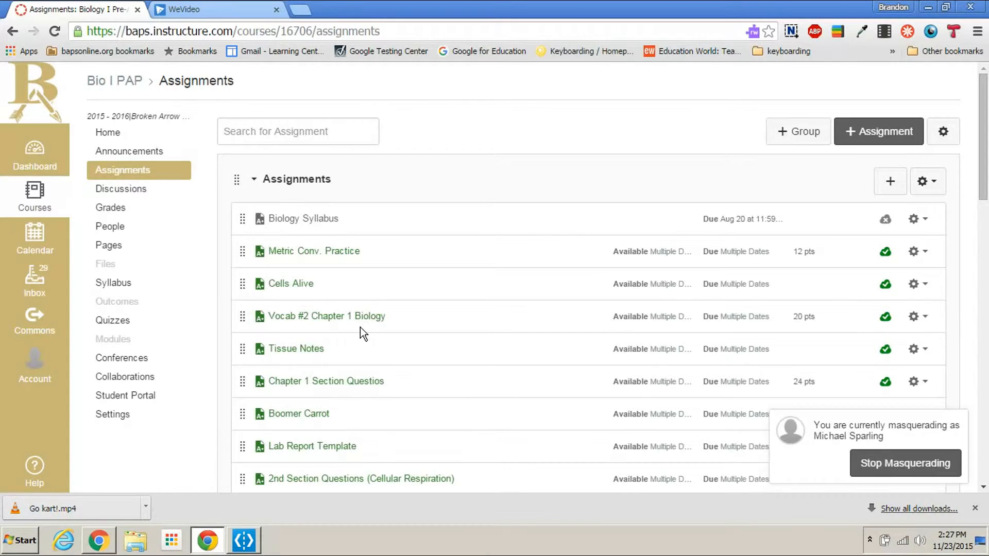
pyautogui.scroll(-15, 361, 334)
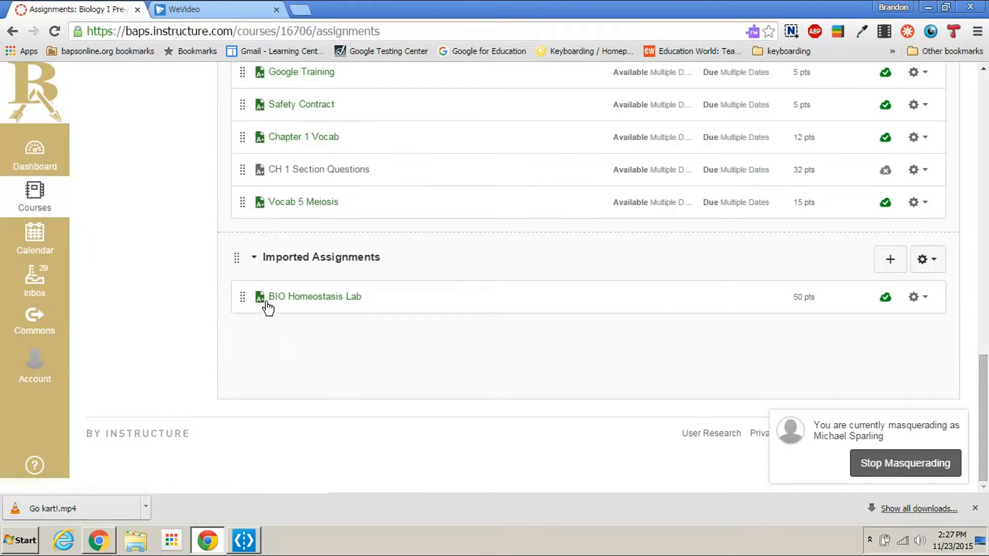
pyautogui.click(333, 301)
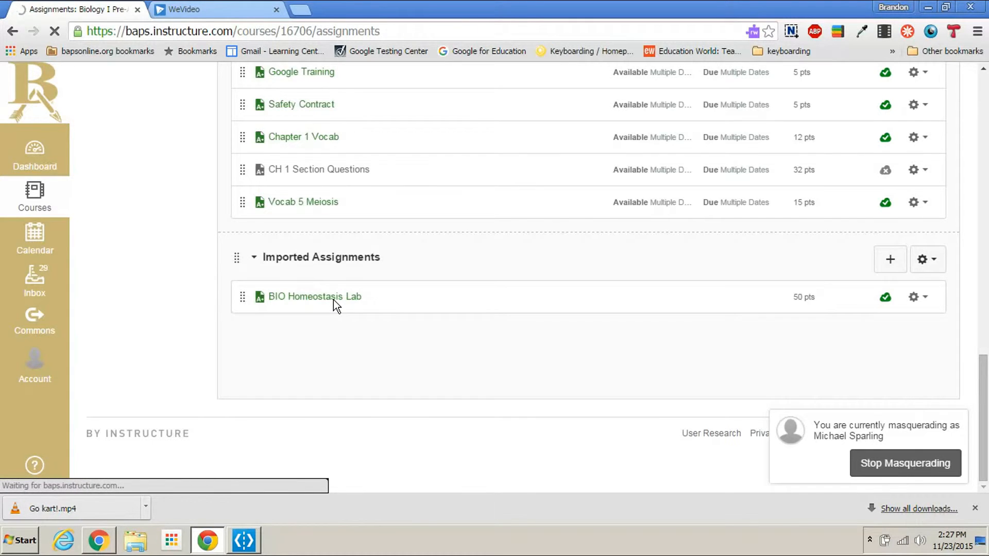
# Step: Read through the BIO Homeostasis Lab description, including its timeline, materials list and submission instructions
pyautogui.scroll(-1, 876, 348)
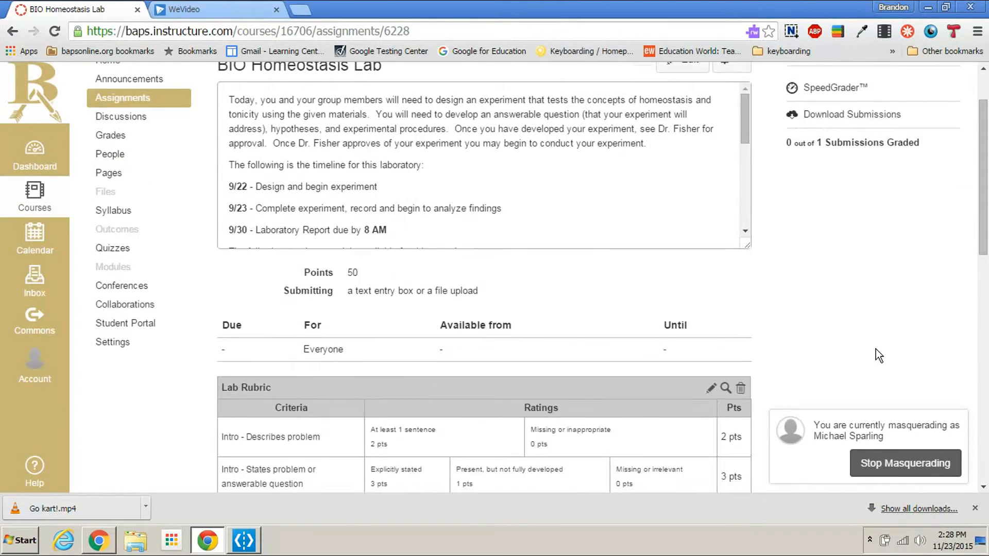
pyautogui.scroll(1, 875, 348)
pyautogui.scroll(-3, 326, 242)
pyautogui.scroll(3, 326, 242)
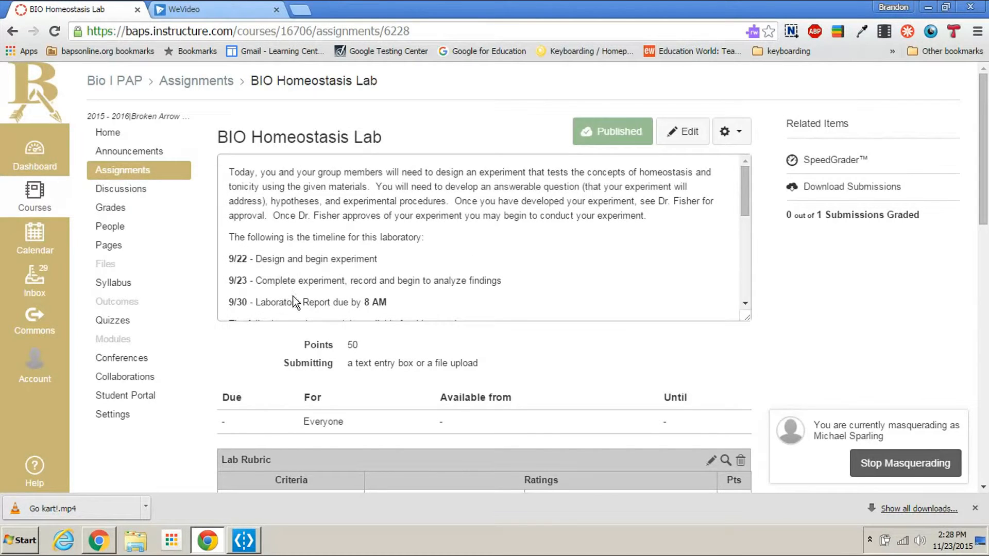
pyautogui.moveTo(742, 195); pyautogui.dragTo(736, 296)
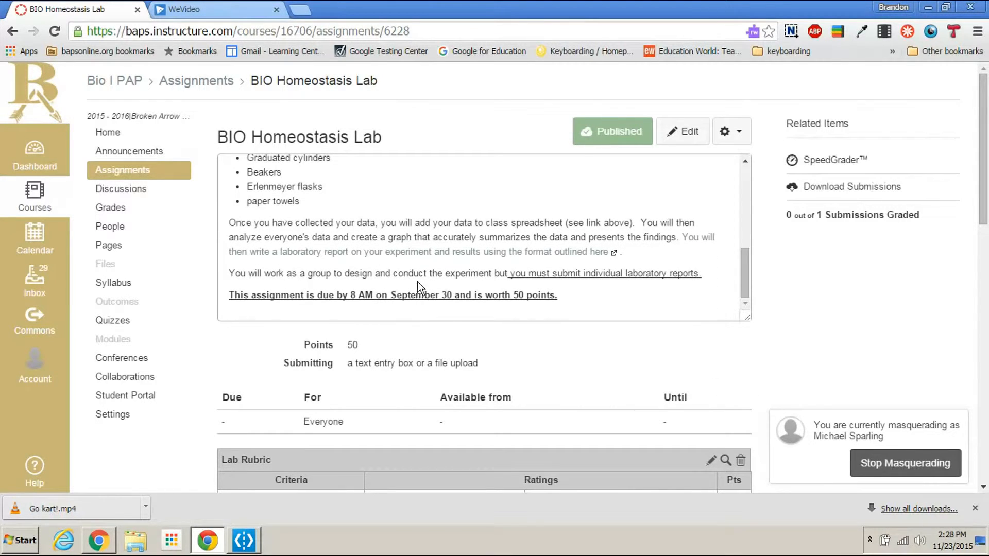
pyautogui.scroll(5, 553, 276)
pyautogui.scroll(-4, 367, 278)
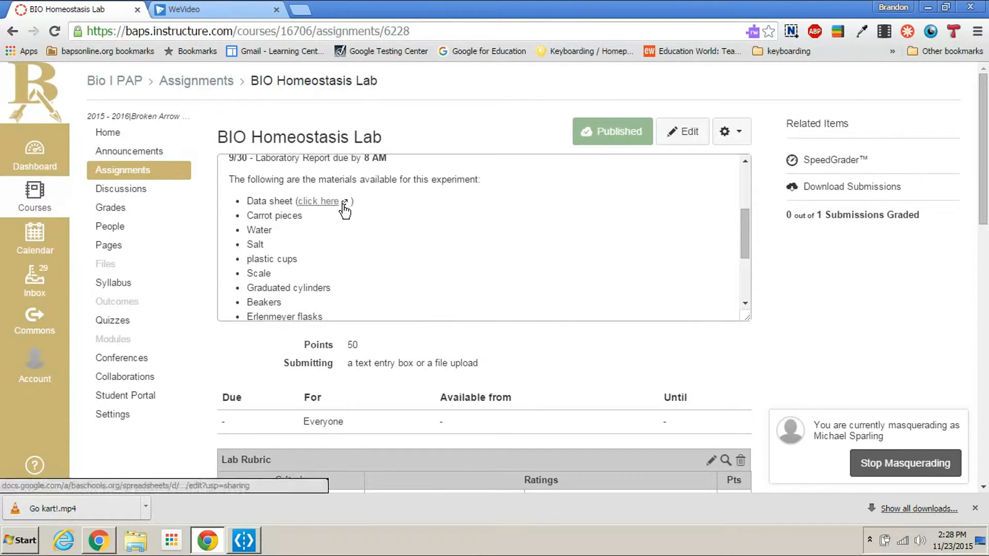
# Step: Examine the assignment's Lab Rubric, from the introduction criteria through to neatness, with their ratings and points
pyautogui.scroll(-3, 848, 303)
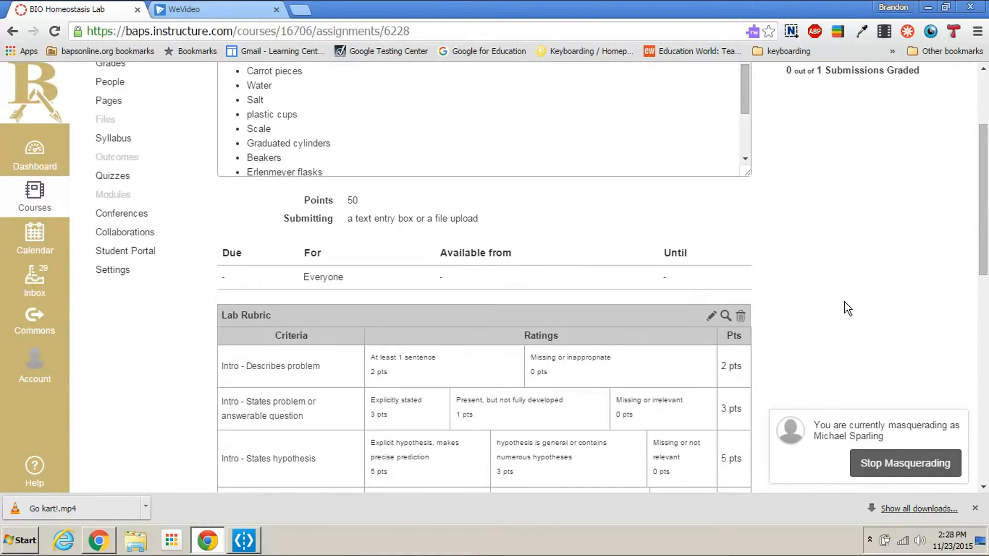
pyautogui.scroll(-6, 824, 250)
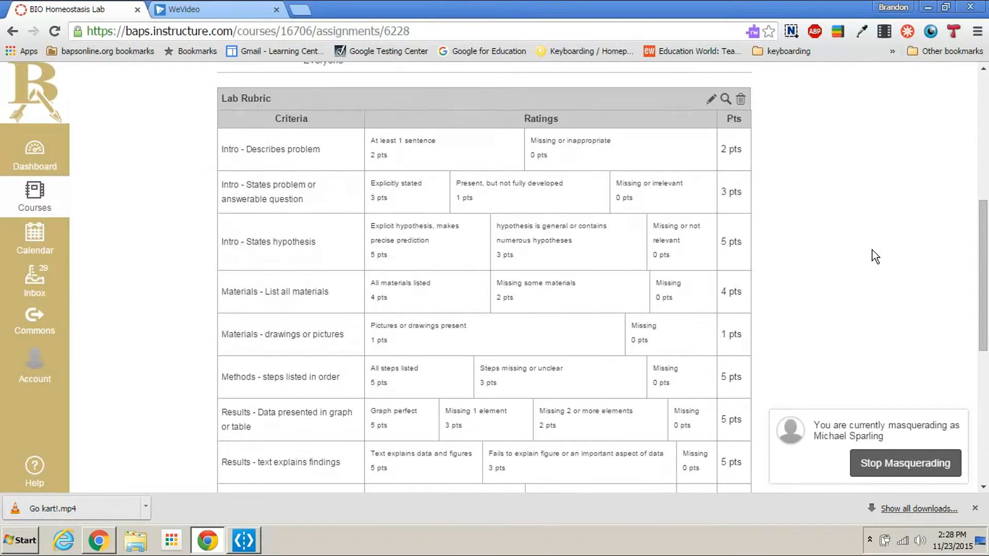
pyautogui.scroll(1, 860, 249)
pyautogui.scroll(-6, 725, 261)
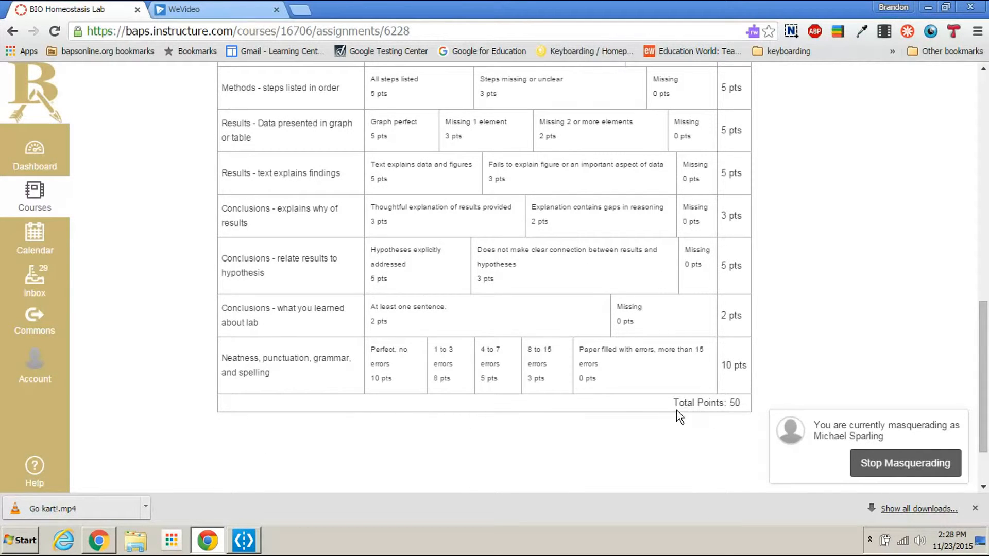
pyautogui.scroll(7, 746, 361)
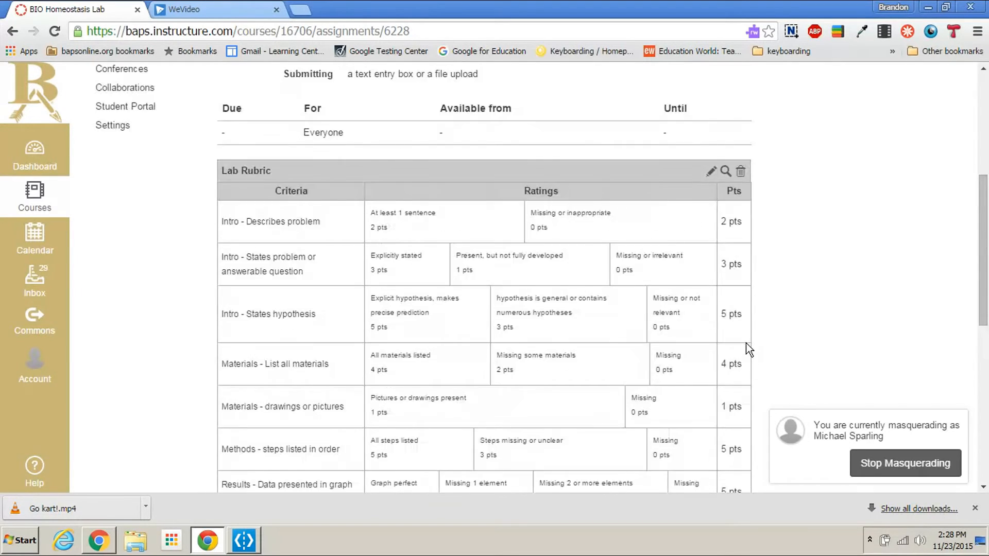
pyautogui.scroll(-9, 746, 355)
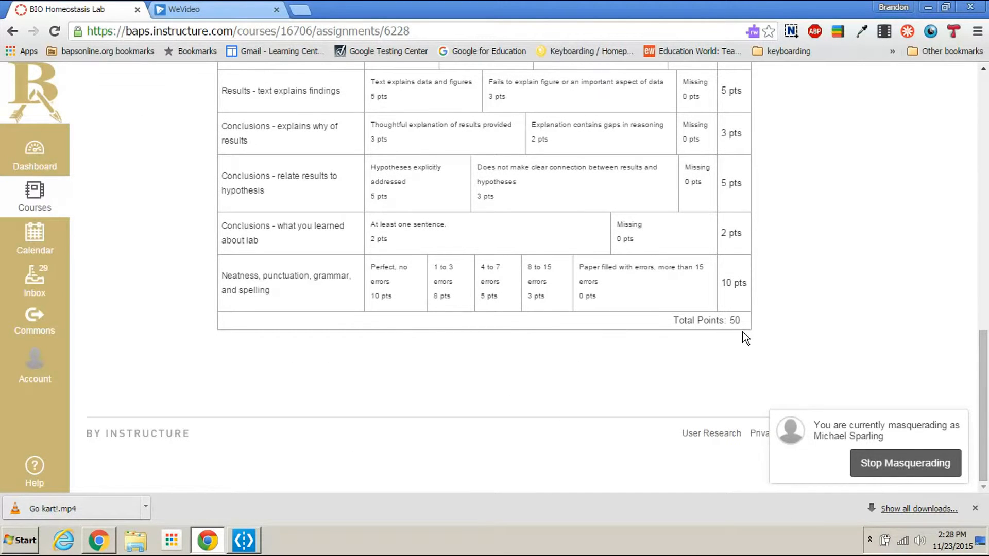
pyautogui.scroll(10, 739, 329)
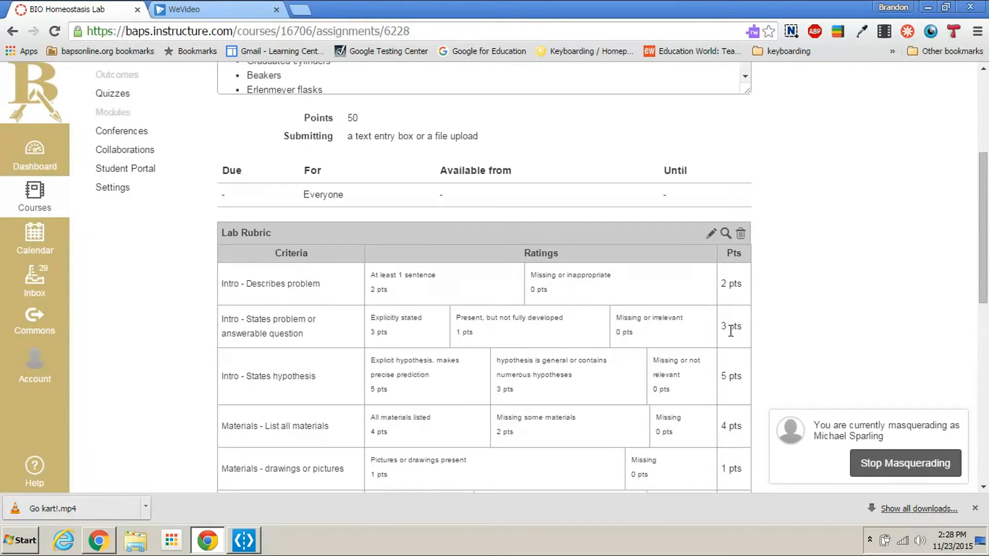
pyautogui.scroll(2, 729, 329)
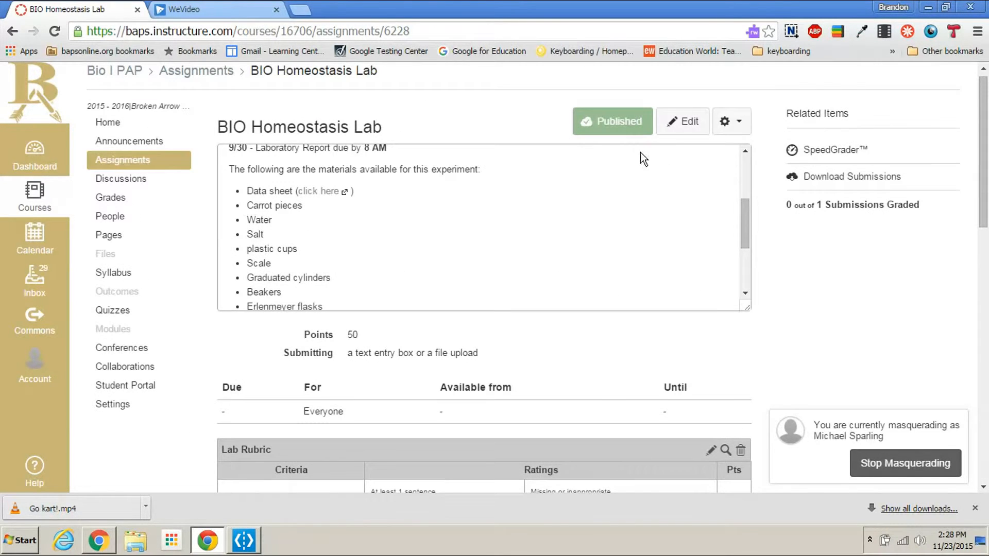
# Step: Open the lab submissions in SpeedGrader and display the grading rubric beside the student's document
pyautogui.click(832, 153)
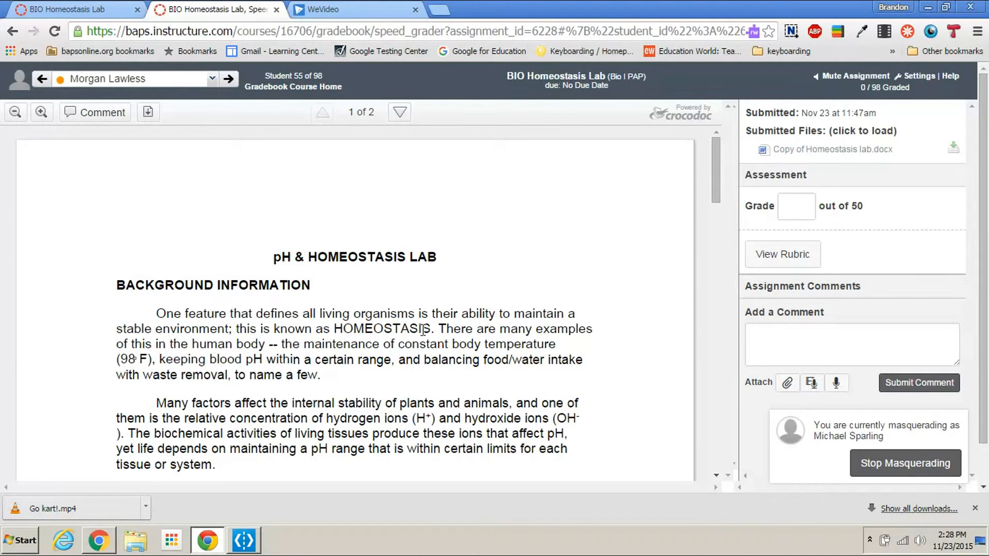
pyautogui.scroll(-2, 454, 287)
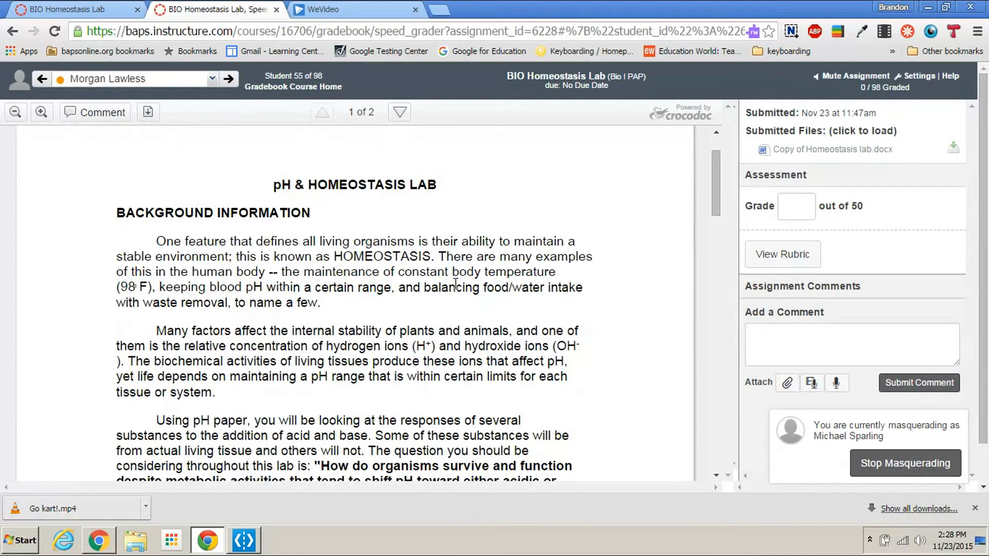
pyautogui.click(775, 261)
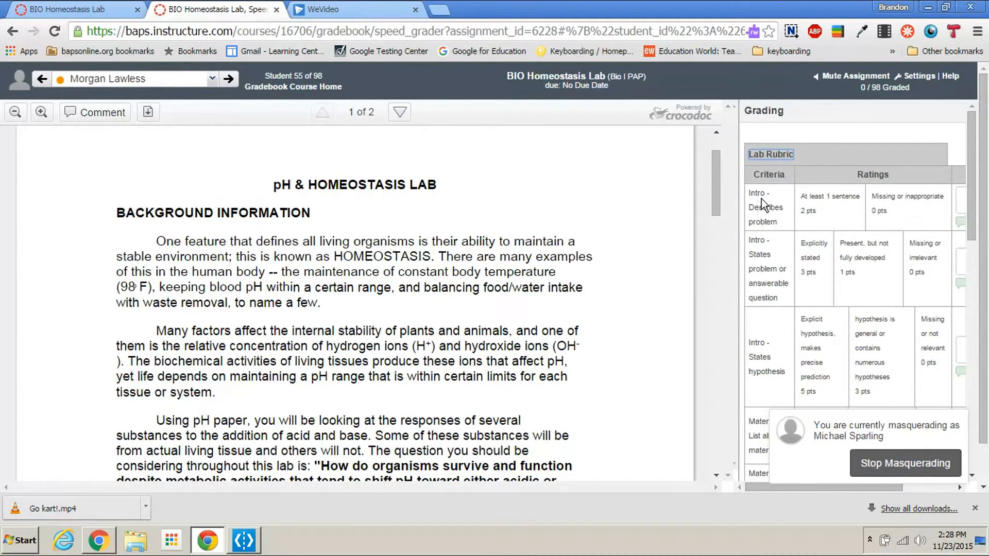
# Step: Rate the three Intro criteria as "At least 1 sentence", "Present, but not fully developed" and "Explicit hypothesis, makes precise prediction"
pyautogui.click(829, 200)
pyautogui.click(893, 273)
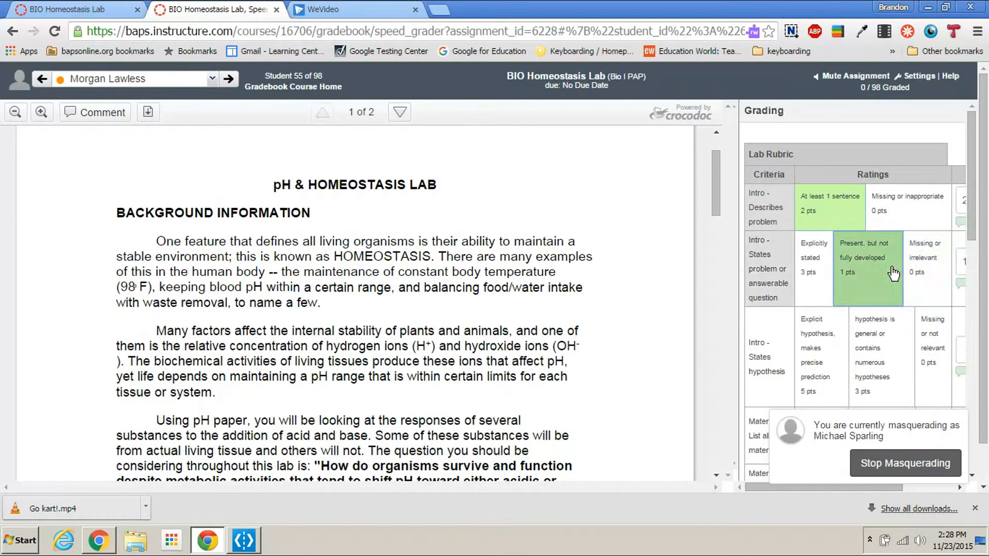
pyautogui.click(824, 363)
# Step: Rate the Materials list criterion as "Missing some materials" and the drawings criterion as "Pictures or drawings present"
pyautogui.scroll(-3, 806, 309)
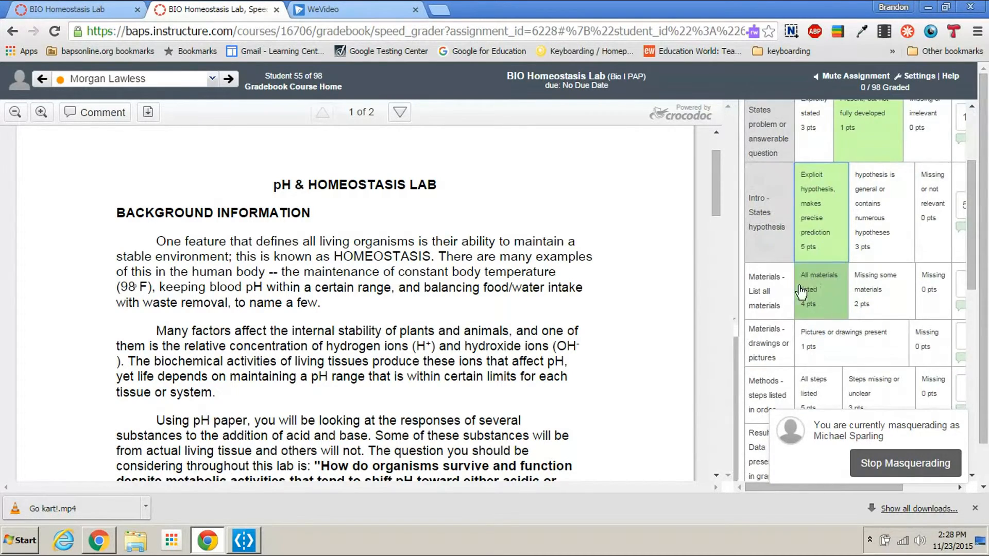
pyautogui.scroll(-5, 551, 272)
pyautogui.click(890, 290)
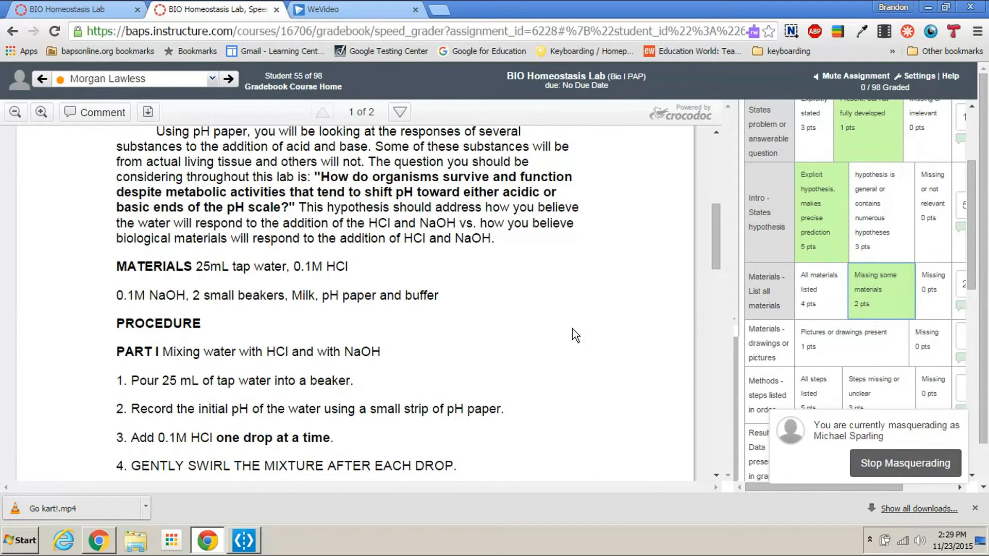
pyautogui.scroll(-5, 468, 324)
pyautogui.click(899, 354)
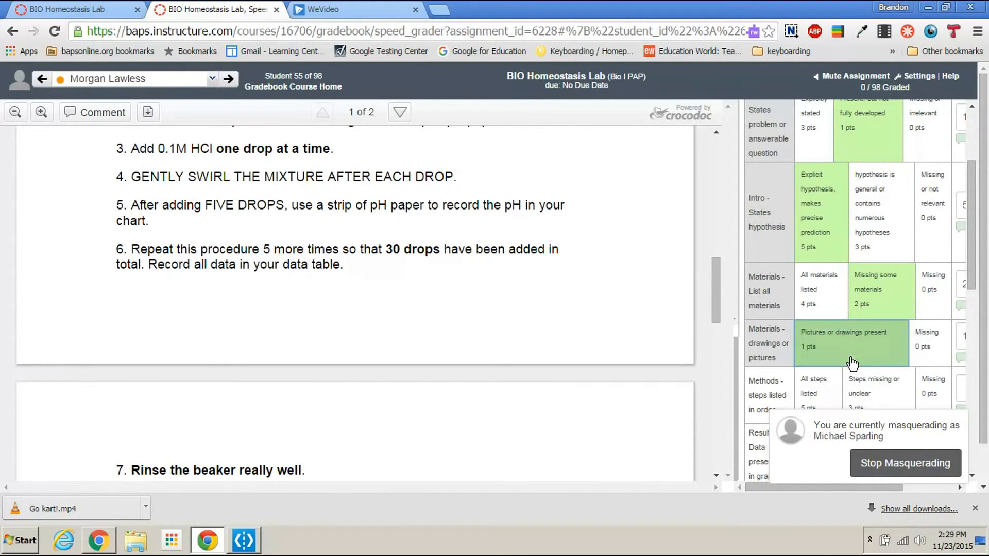
# Step: Rate the remaining criteria, including 3 pts for relating results to hypothesis and 8 pts for neatness, and save the rubric assessment
pyautogui.scroll(-4, 875, 335)
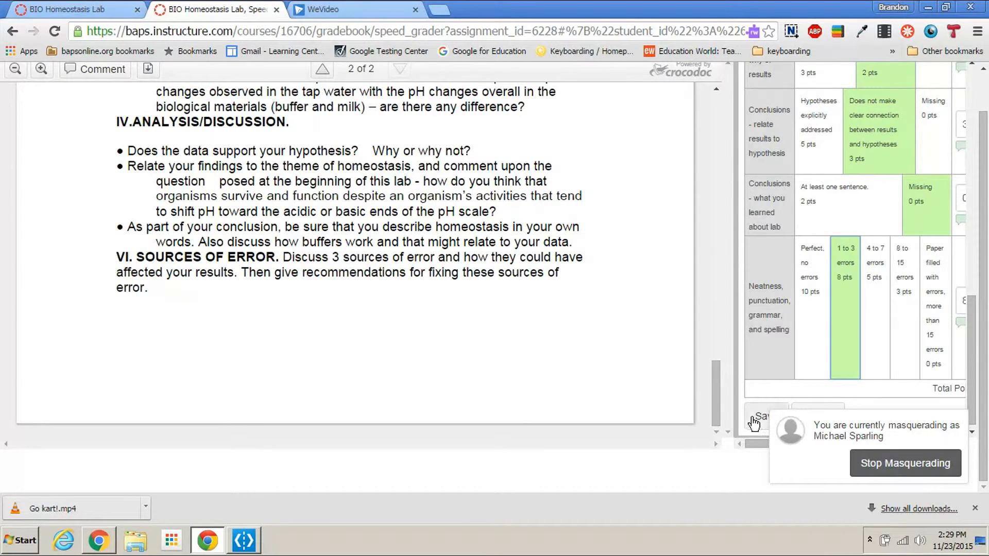
pyautogui.click(758, 420)
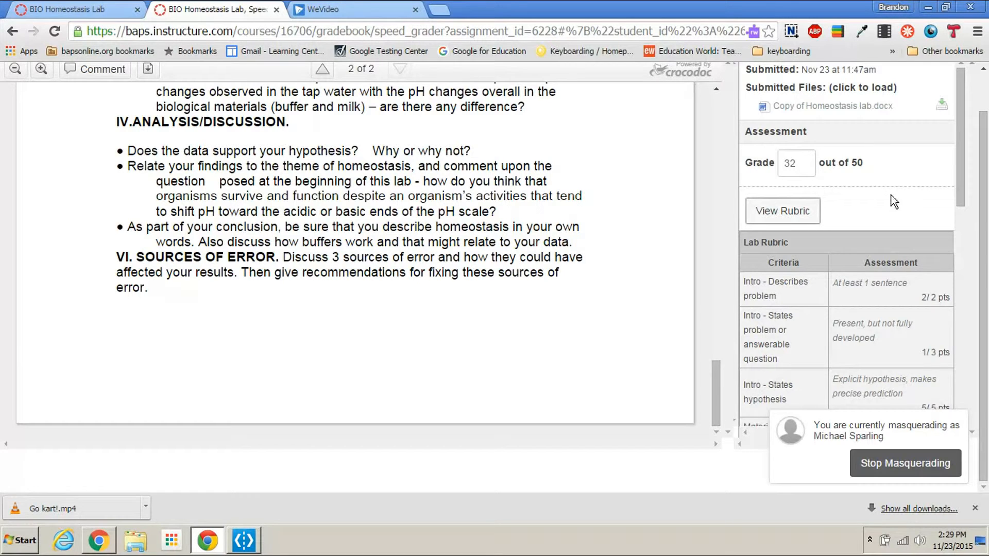
pyautogui.scroll(-5, 900, 200)
pyautogui.scroll(7, 898, 188)
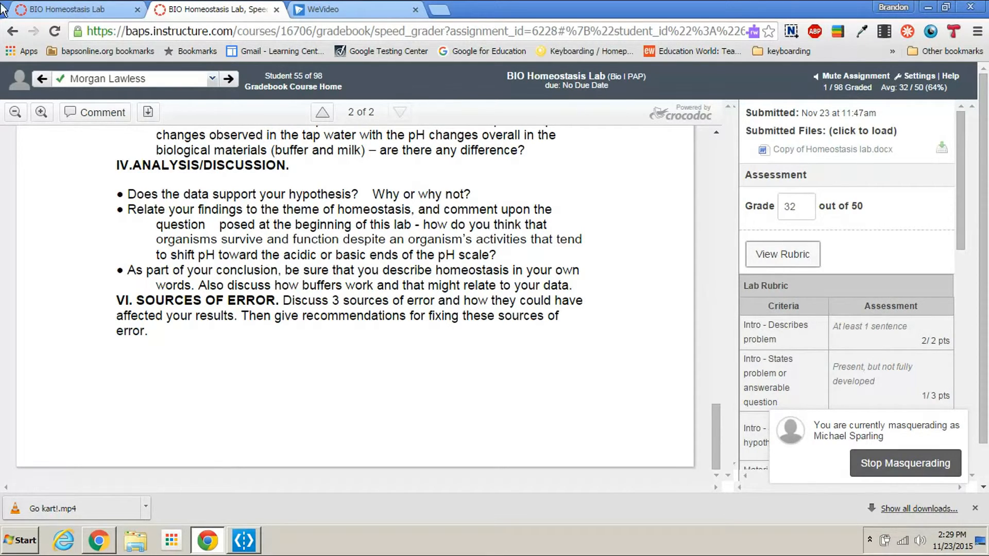
# Step: Create and save a new course assignment named "sdf" worth 50 points with file upload submission
pyautogui.click(34, 7)
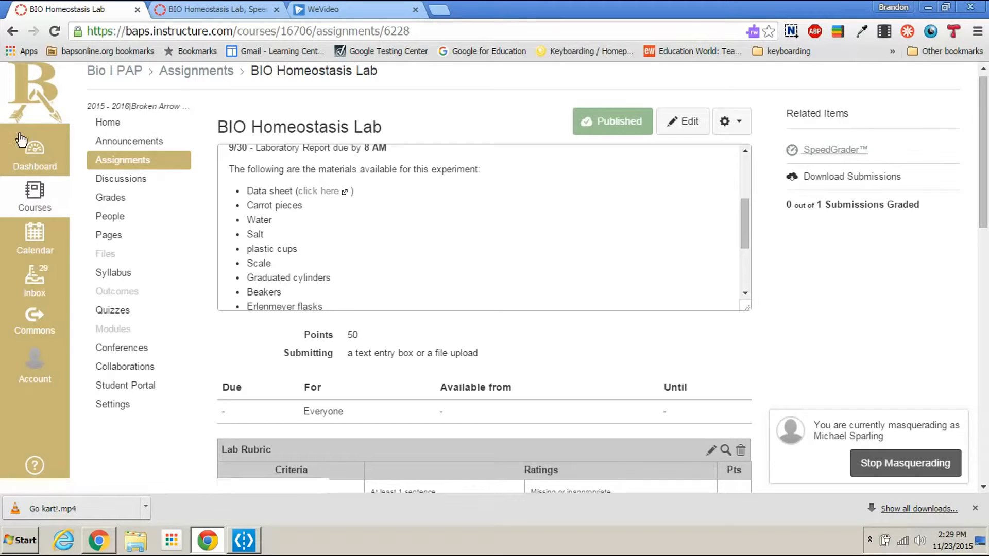
pyautogui.click(110, 161)
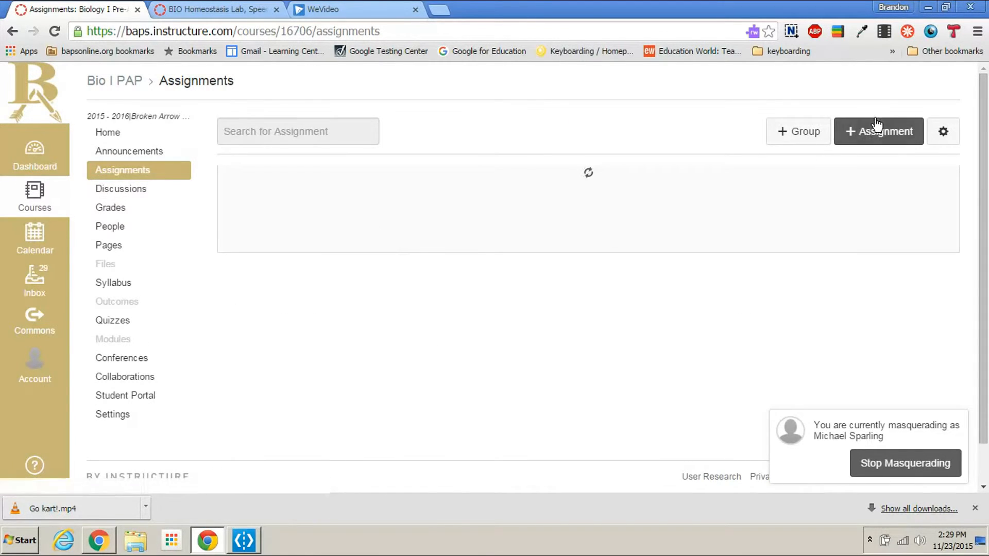
pyautogui.click(876, 130)
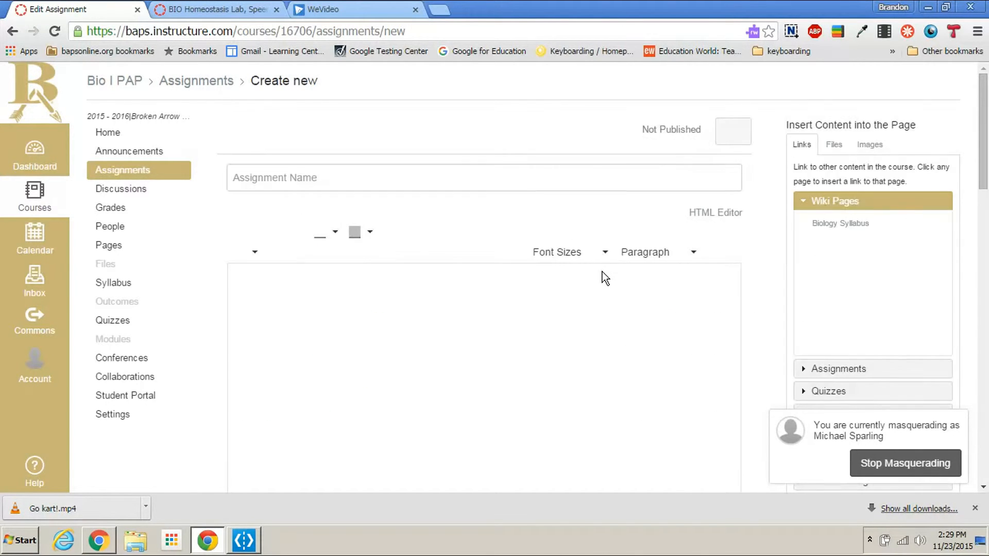
pyautogui.scroll(-10, 576, 298)
pyautogui.scroll(-10, 574, 297)
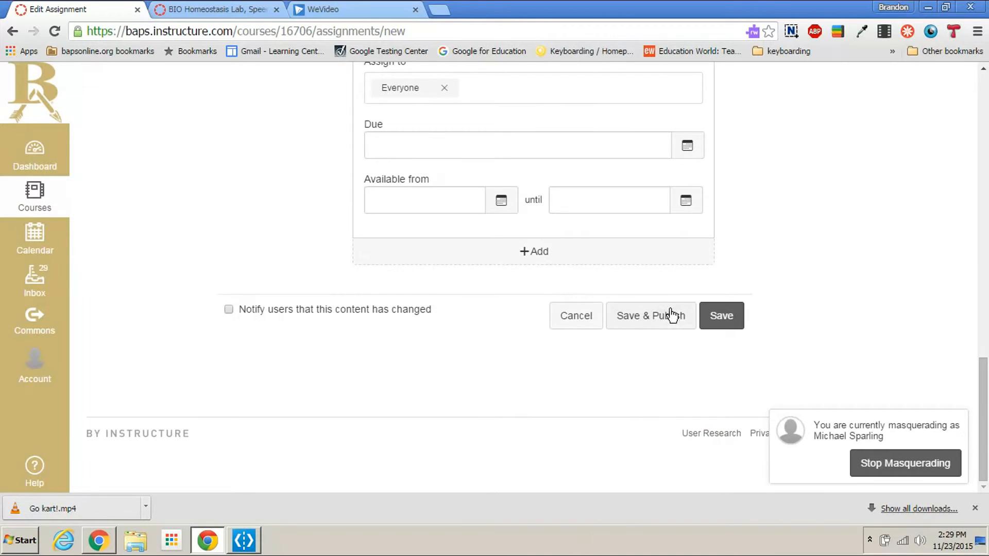
pyautogui.click(720, 314)
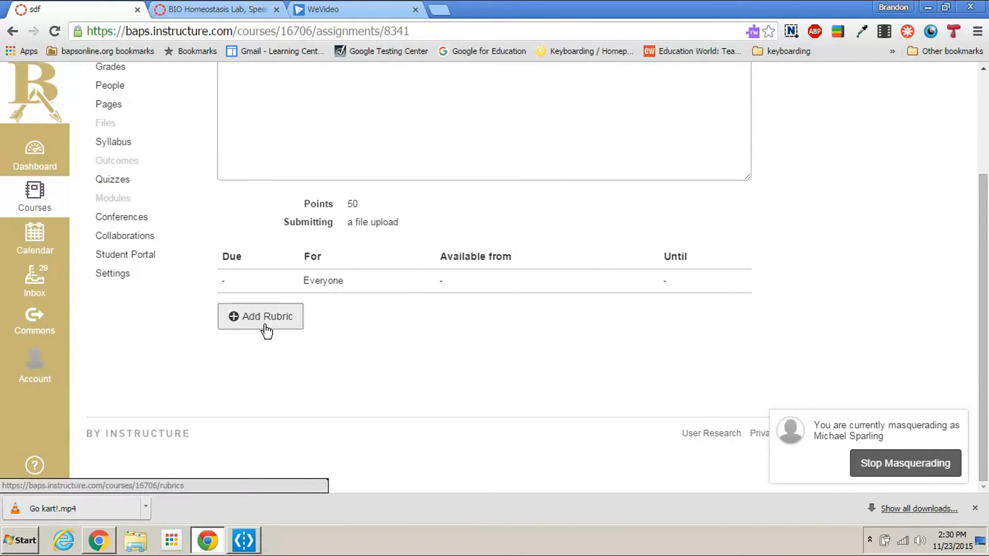
# Step: Attach the existing "Lab Rubric" from the Bio I PAP course to the "sdf" assignment
pyautogui.click(265, 325)
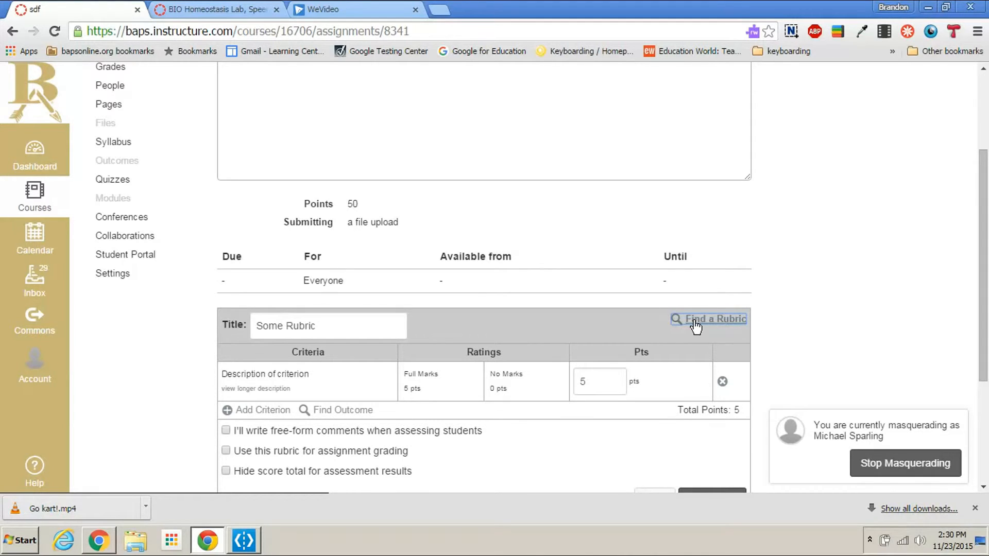
pyautogui.click(695, 321)
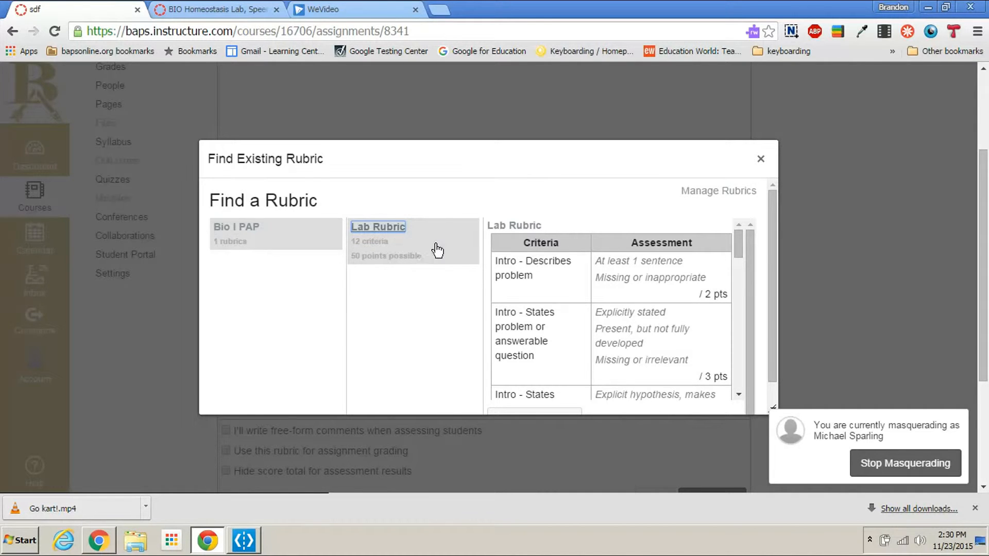
pyautogui.scroll(-10, 685, 335)
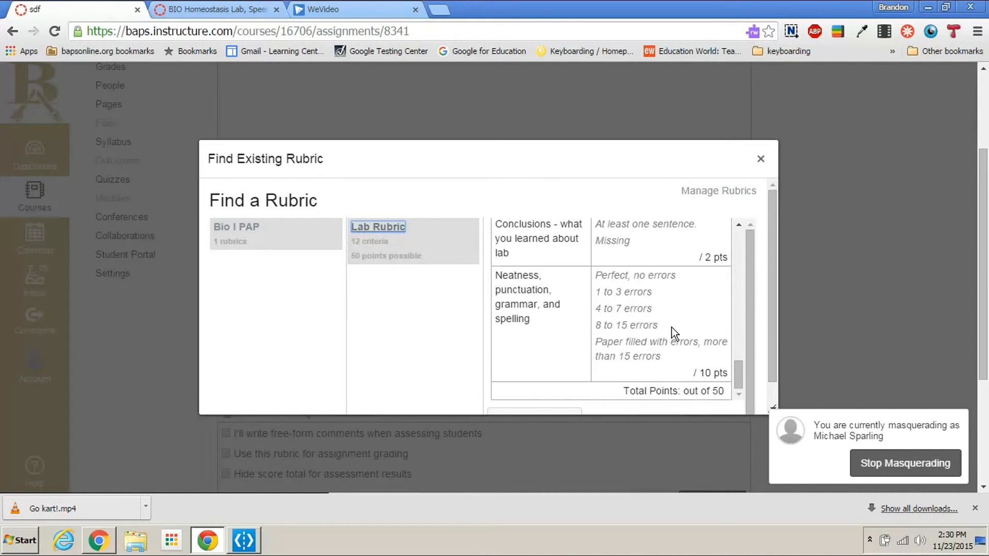
pyautogui.scroll(-3, 672, 332)
pyautogui.click(546, 317)
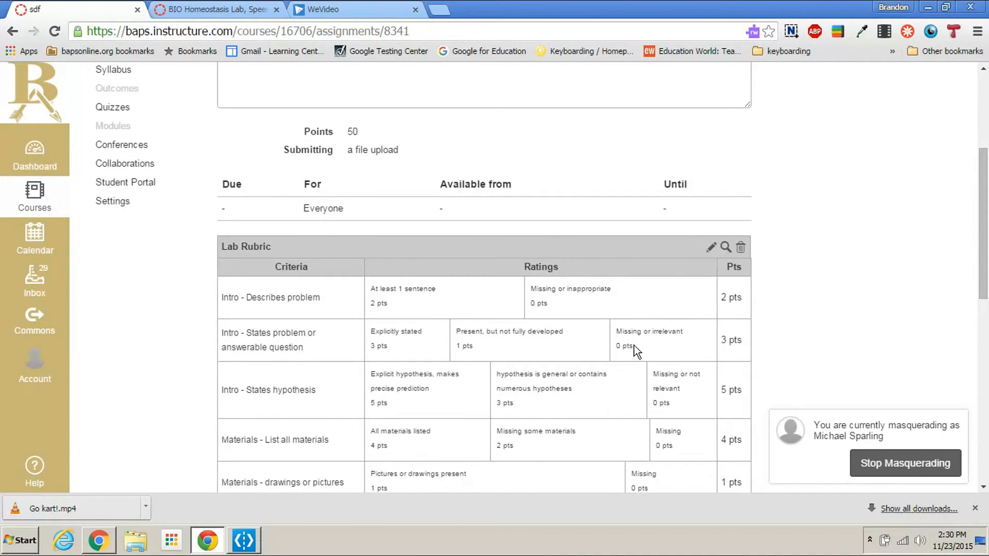
# Step: Start a new course discussion titled "Mitosis" with the text "Discuss the phases of mitosis"
pyautogui.scroll(4, 666, 354)
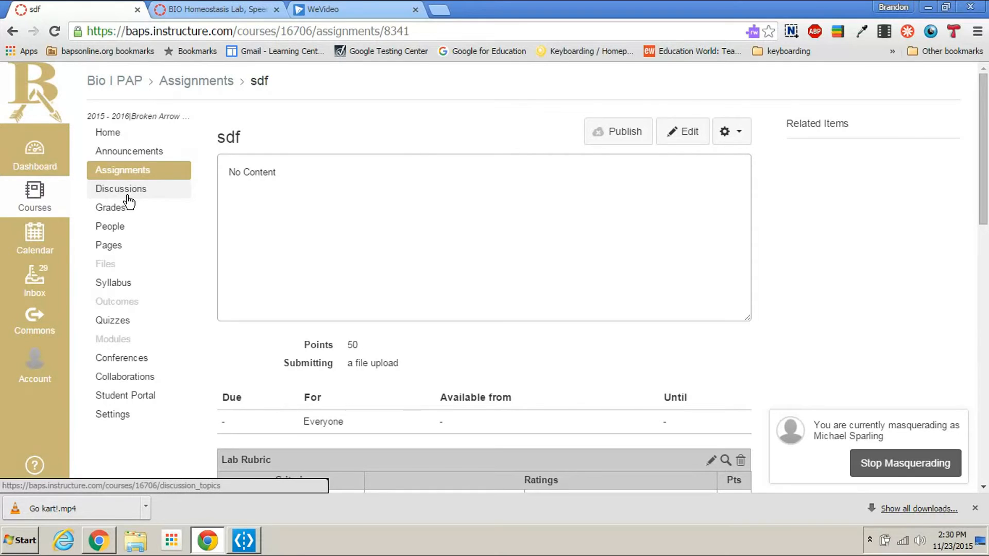
pyautogui.click(122, 191)
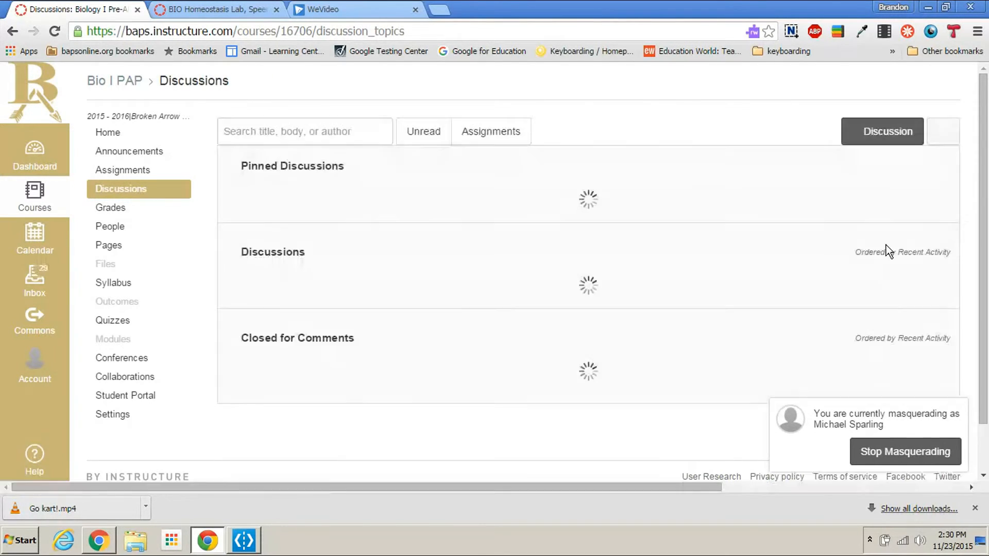
pyautogui.click(875, 135)
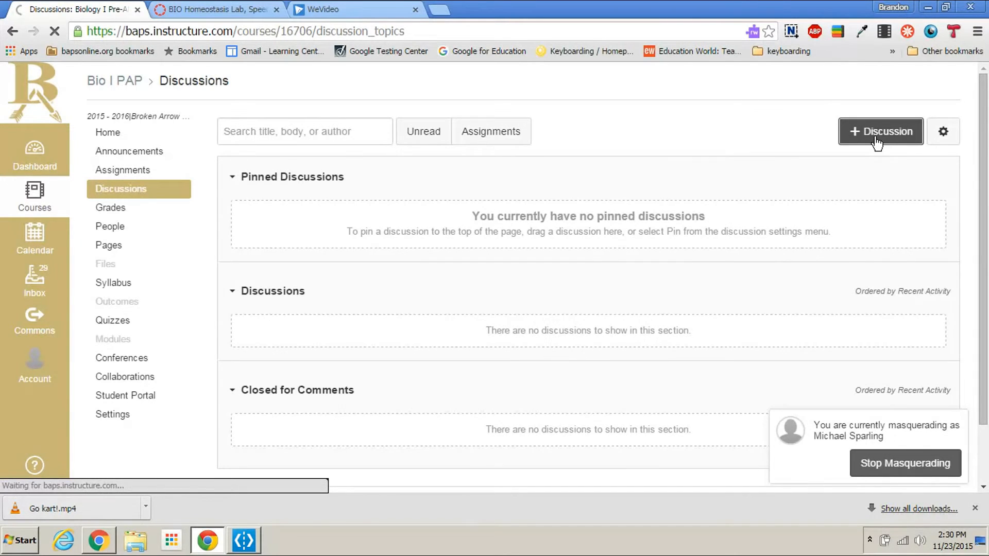
pyautogui.click(295, 156)
pyautogui.write('Mitosis')
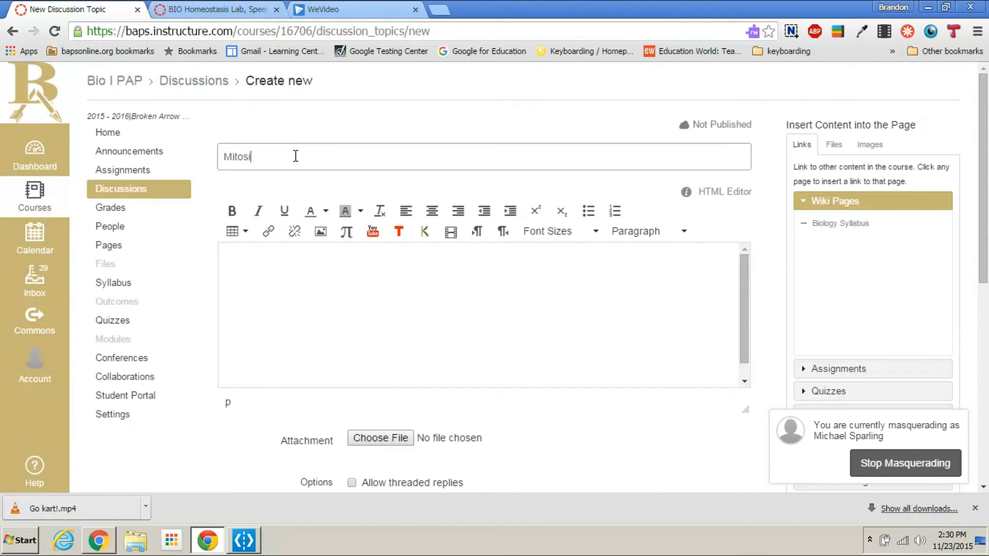
pyautogui.click(279, 266)
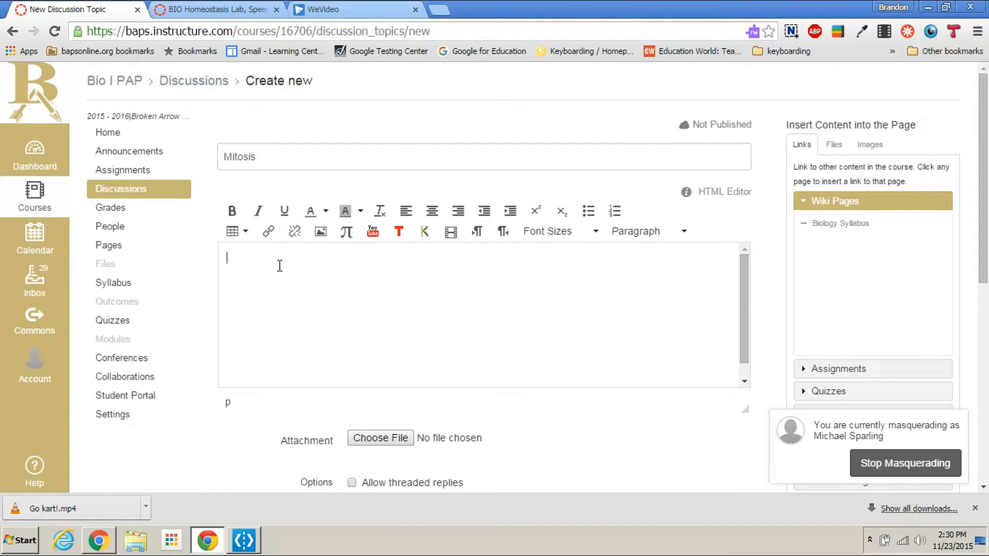
pyautogui.write('Discuss teh')
pyautogui.write('s of mitosis')
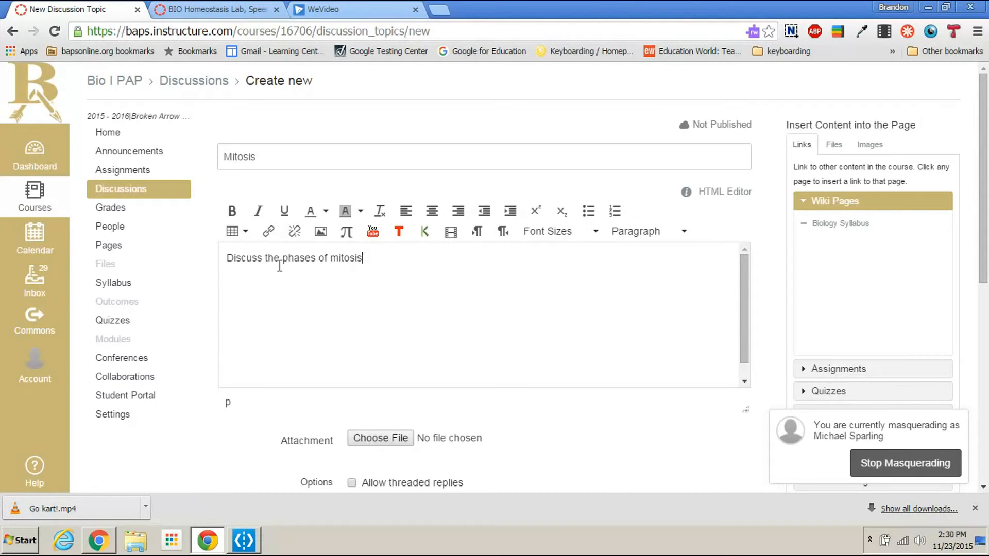
# Step: Make the Mitosis discussion graded with 50 points possible and save it without publishing
pyautogui.scroll(-3, 579, 407)
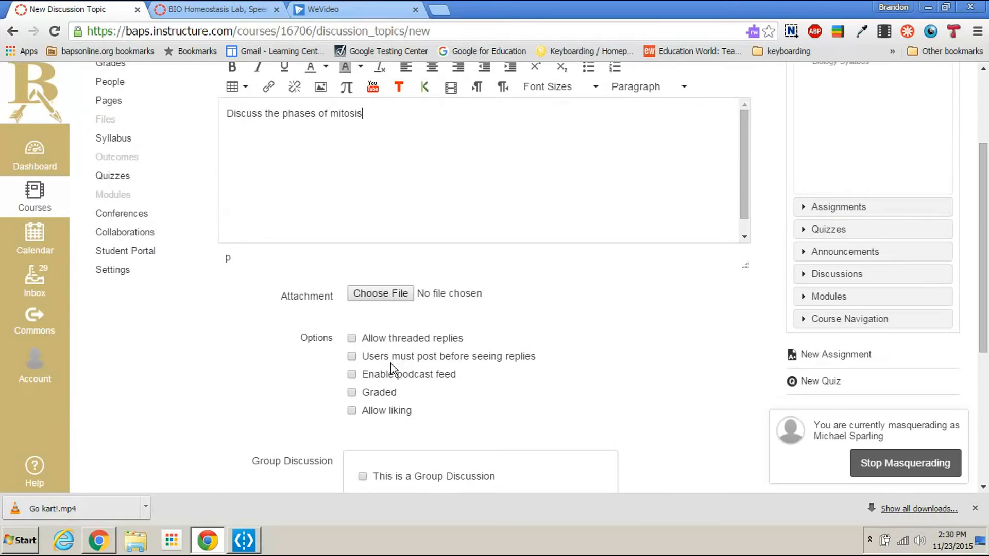
pyautogui.click(352, 394)
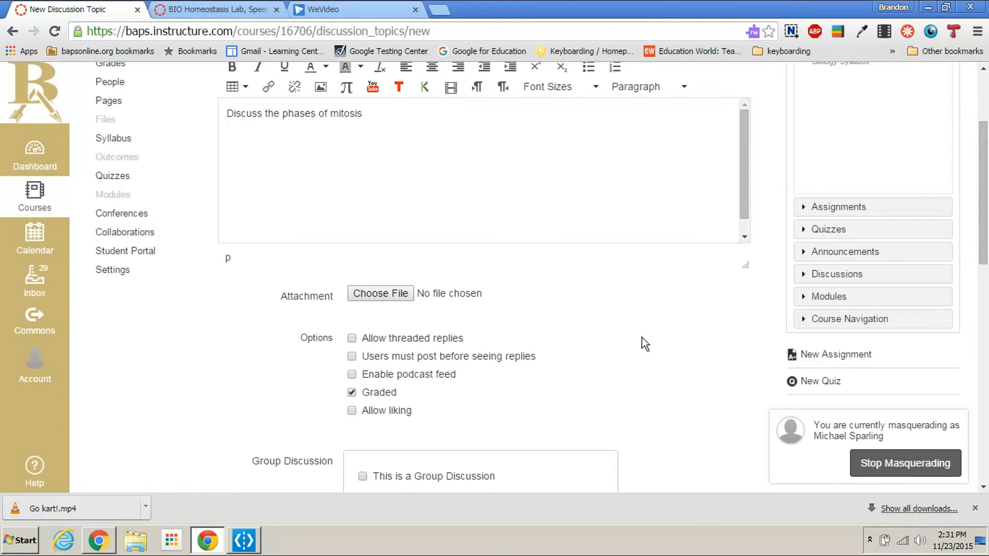
pyautogui.scroll(-7, 643, 330)
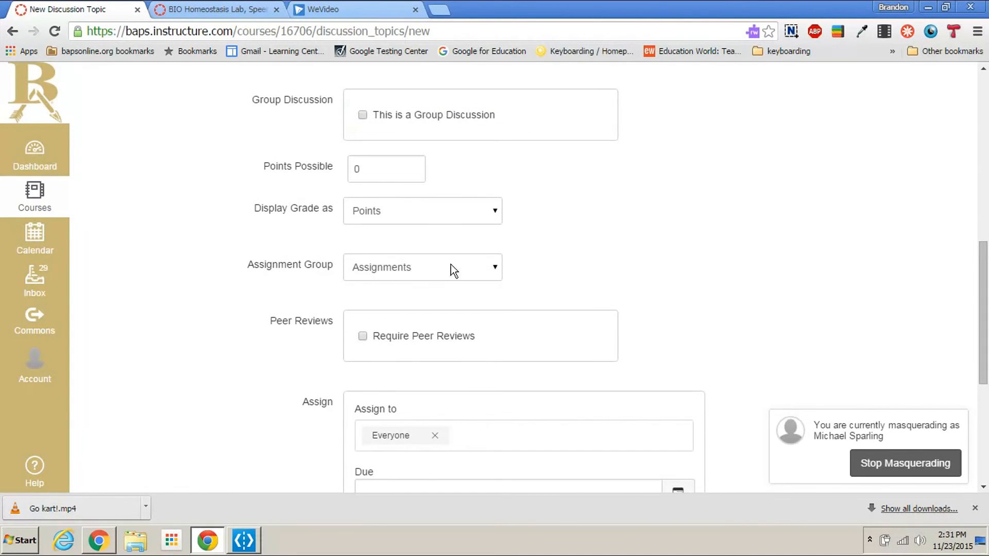
pyautogui.doubleClick(393, 174)
pyautogui.write('50')
pyautogui.click(634, 241)
pyautogui.scroll(-3, 638, 252)
pyautogui.scroll(-3, 645, 269)
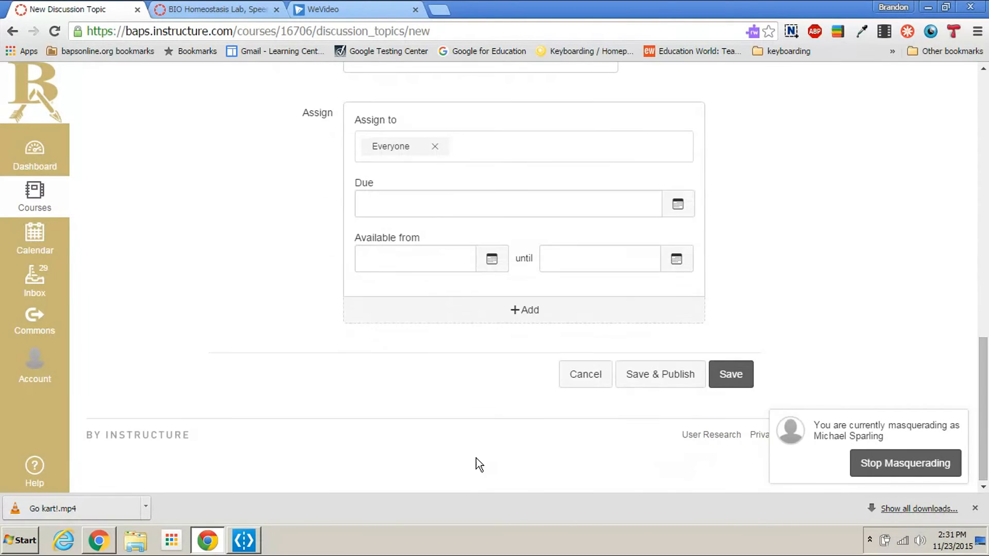
pyautogui.click(746, 381)
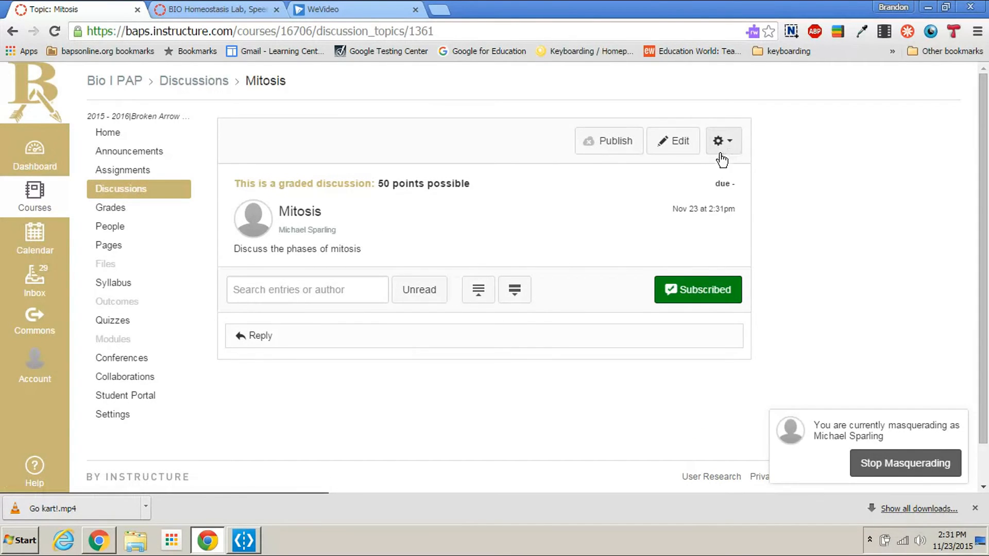
# Step: Start adding a rubric to the Mitosis discussion
pyautogui.click(730, 143)
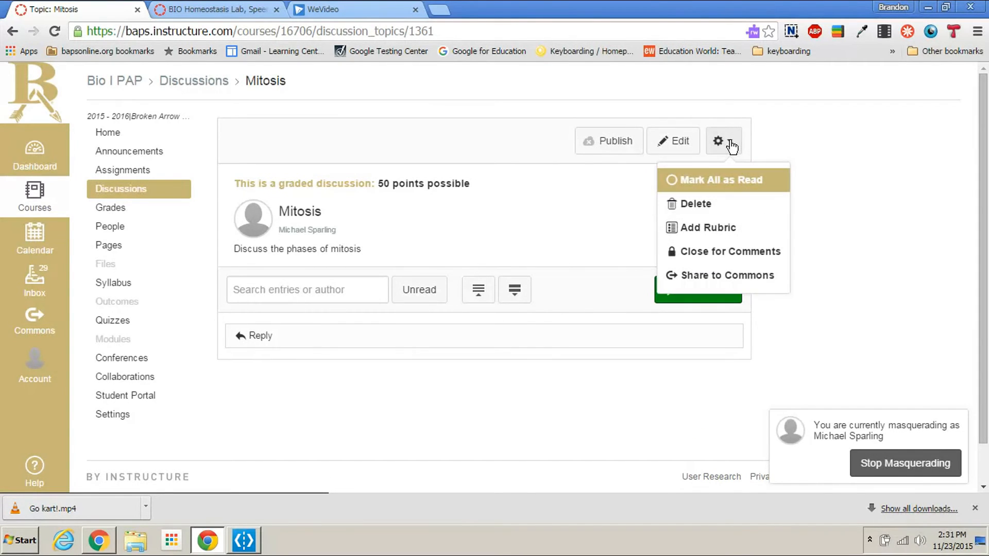
pyautogui.click(716, 226)
pyautogui.click(324, 294)
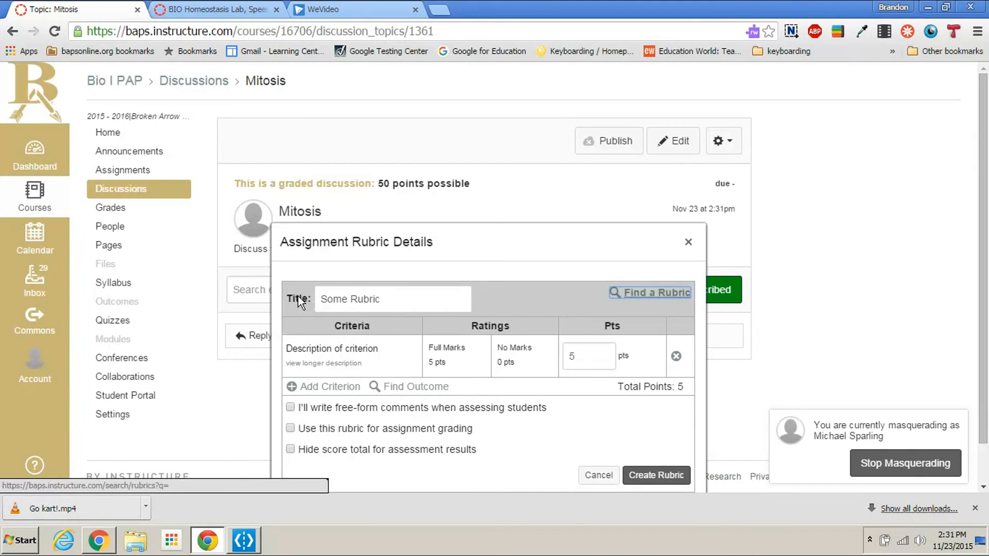